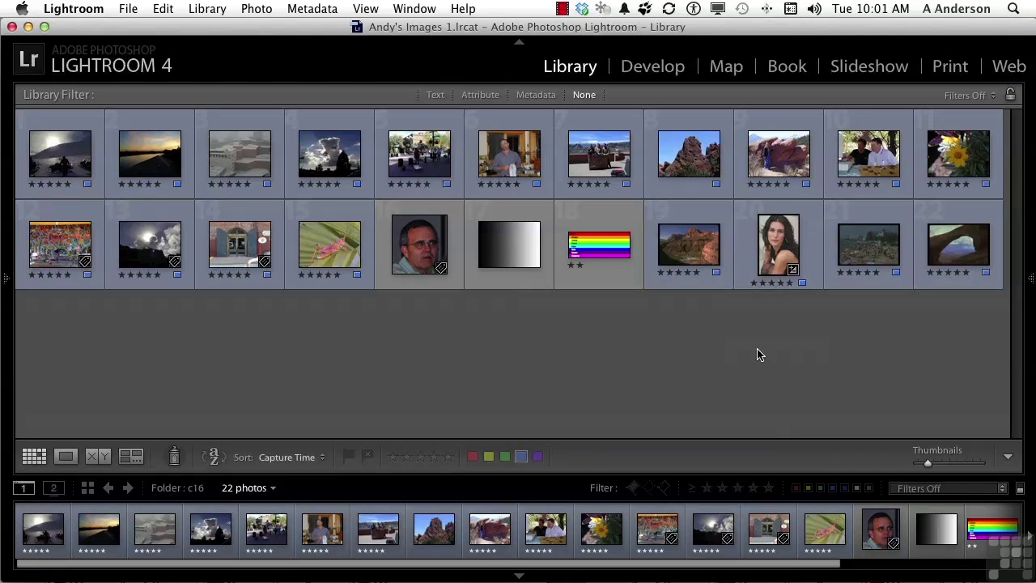
Step: Select the red-rock photo Garden_1.jpeg in the c16 folder's Library grid
left_click(689, 159)
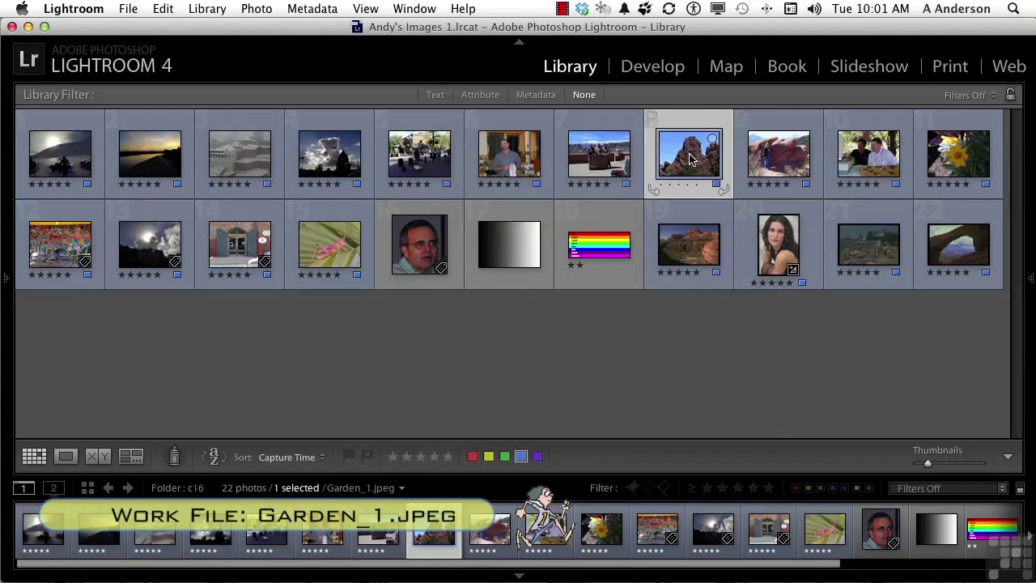
Step: Open Garden_1.jpeg in Develop and view the rock summit and the climber at 1:1, returning to Fit each time
left_click(662, 74)
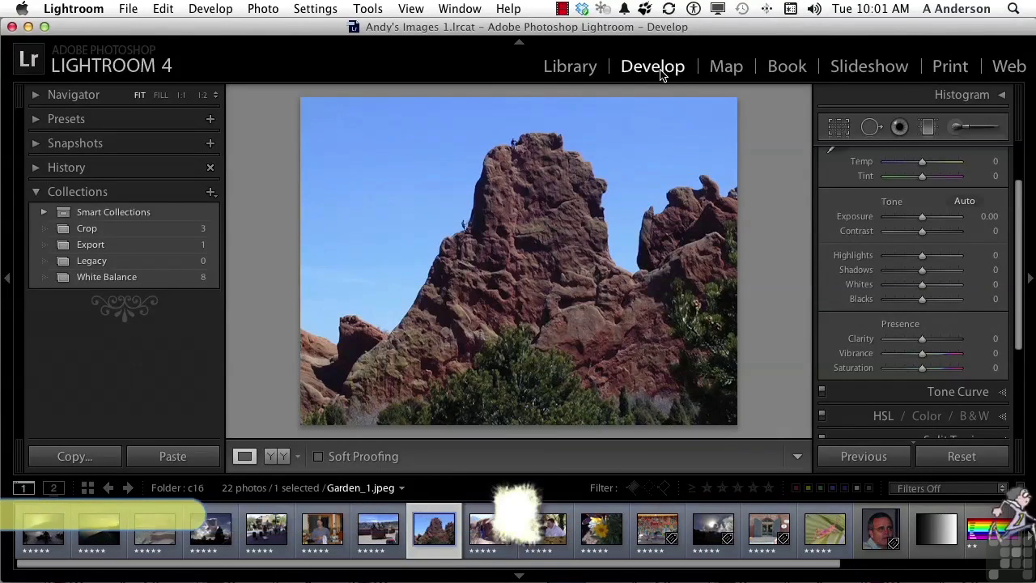
left_click(513, 148)
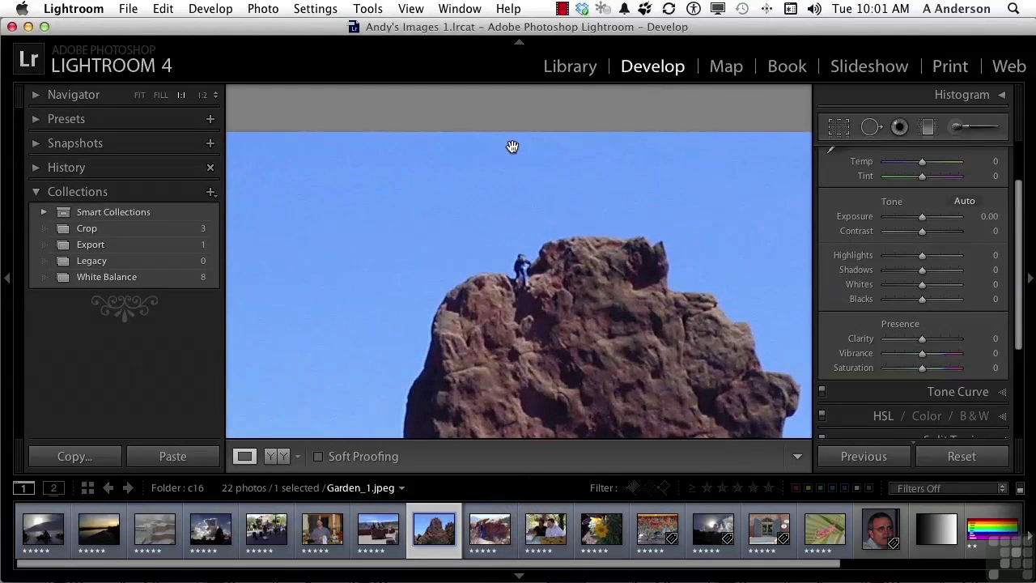
left_click(515, 282)
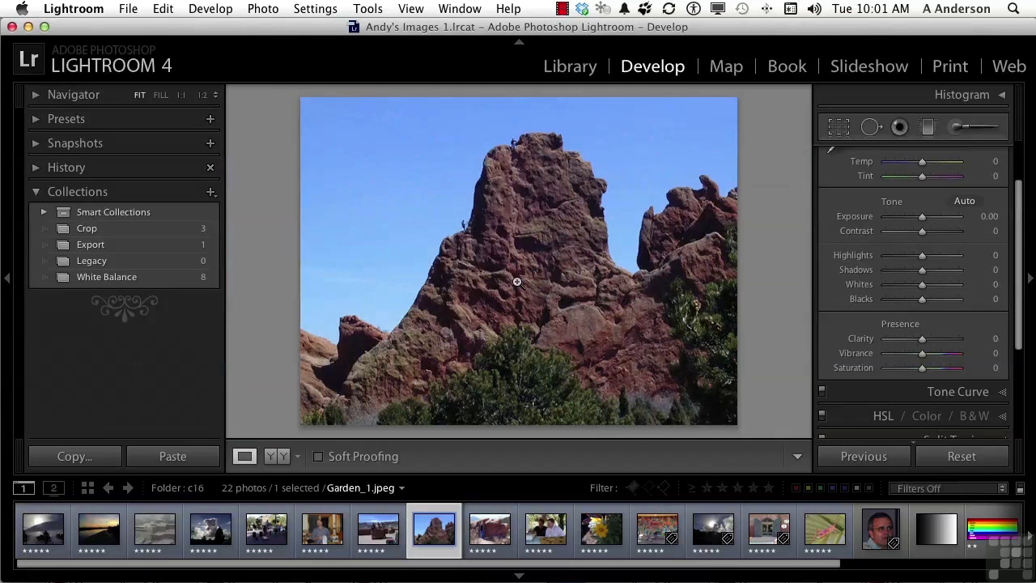
left_click(463, 224)
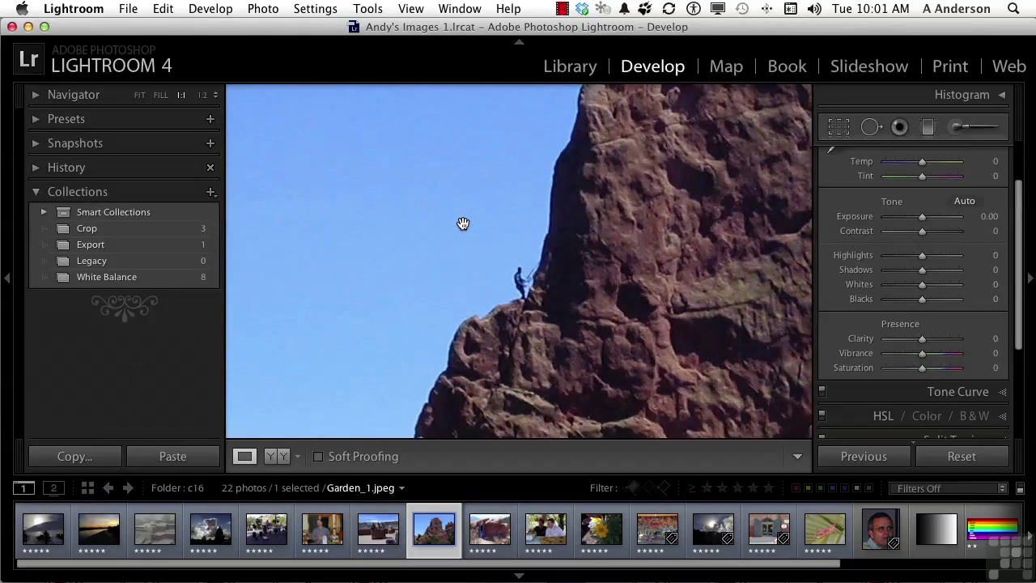
left_click(518, 283)
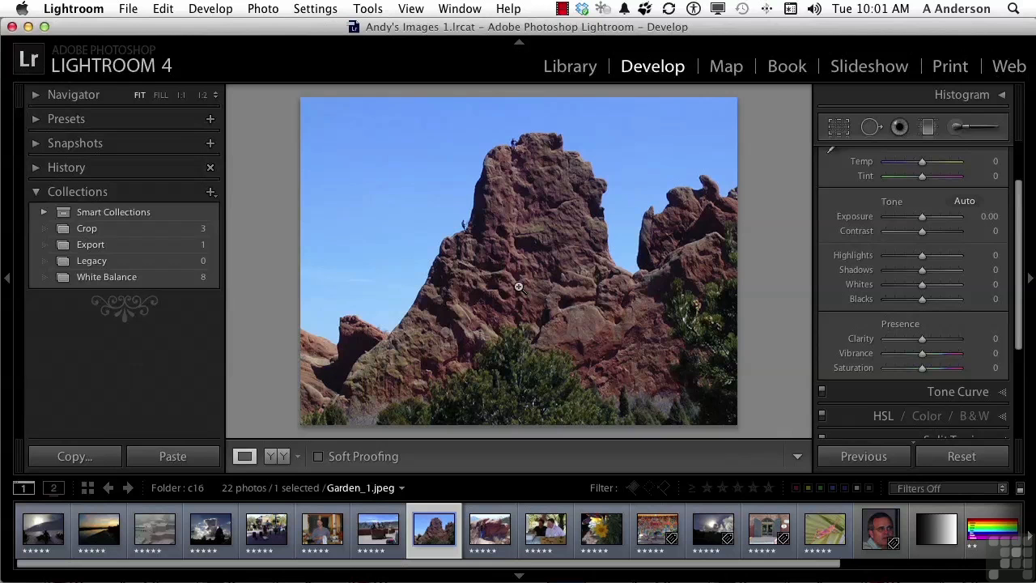
Step: Drag a test brightening graduated filter over the upper-left rock, then delete it
left_click(927, 129)
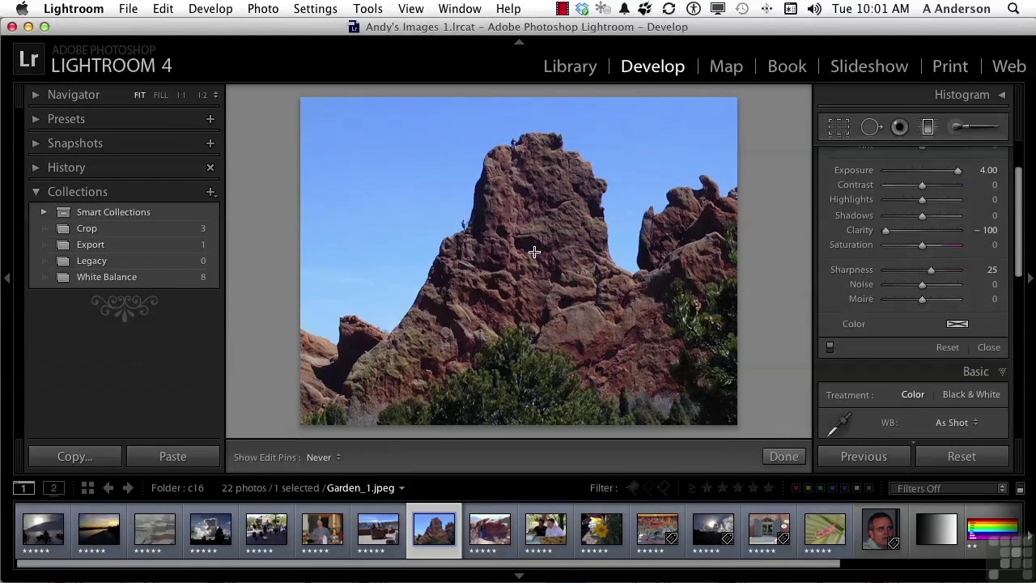
left_click_drag(536, 251, 542, 273)
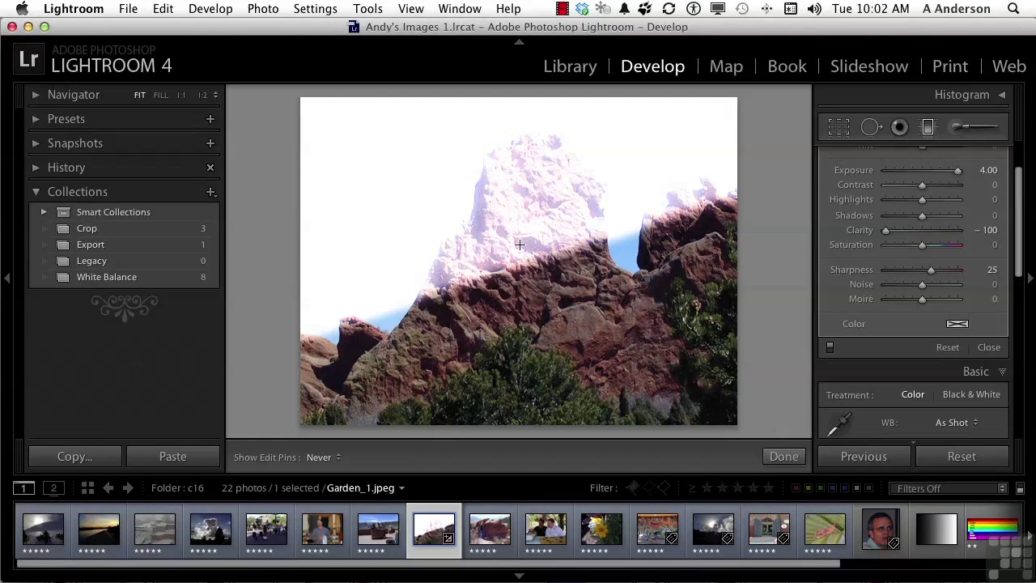
key("Delete")
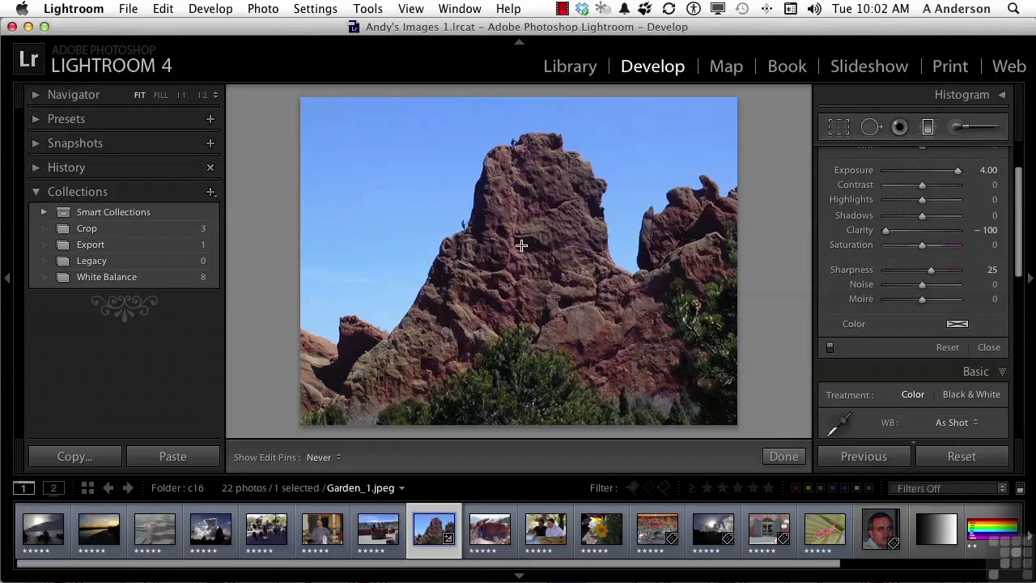
Step: Select the Adjustment Brush and set its Size to 17.6 and Feather to 61
left_click(958, 128)
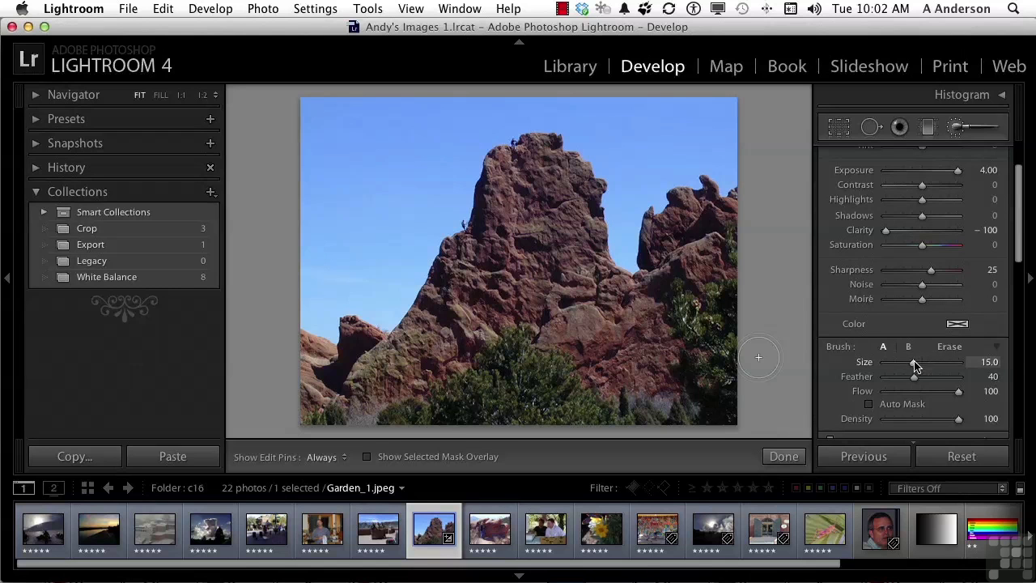
left_click_drag(912, 366, 916, 367)
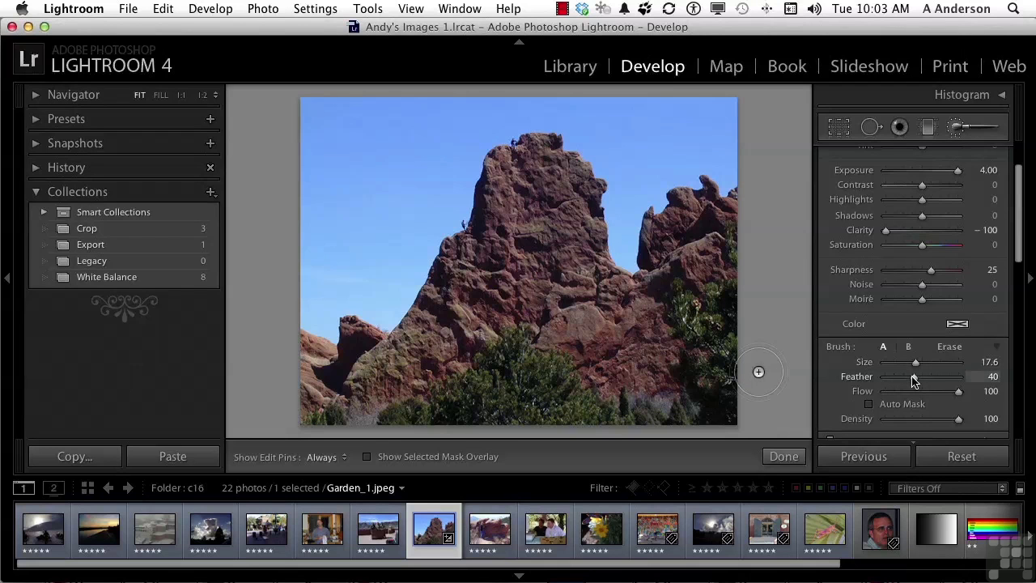
left_click_drag(914, 382, 930, 384)
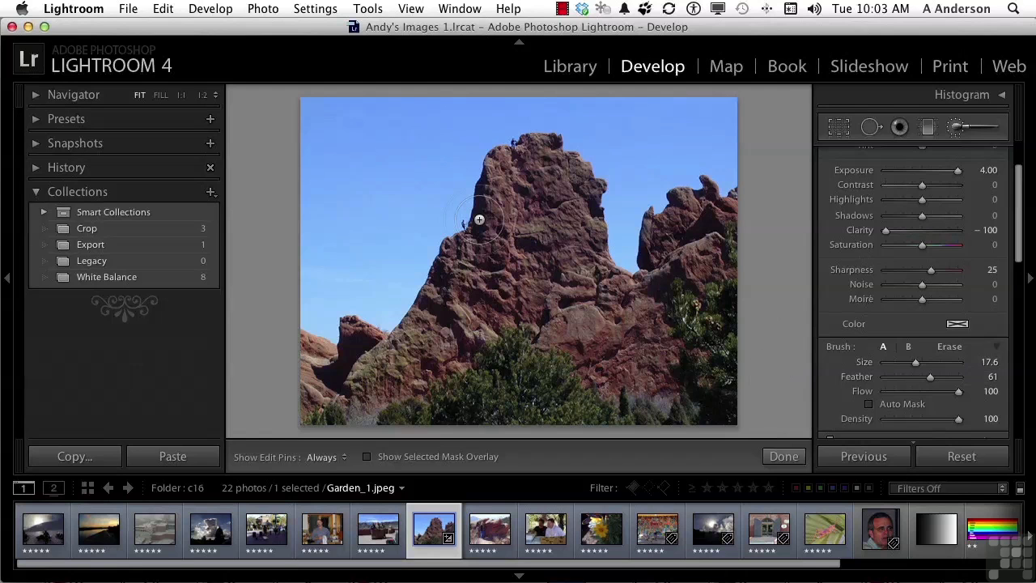
Step: Undo a test stroke on the upper rock face and set the brush Feather to 0
mouse_move(479, 220)
left_mouse_down()
mouse_move(484, 250)
mouse_move(530, 230)
mouse_move(502, 183)
mouse_move(472, 207)
mouse_move(477, 251)
mouse_move(510, 242)
mouse_move(509, 232)
left_mouse_up()
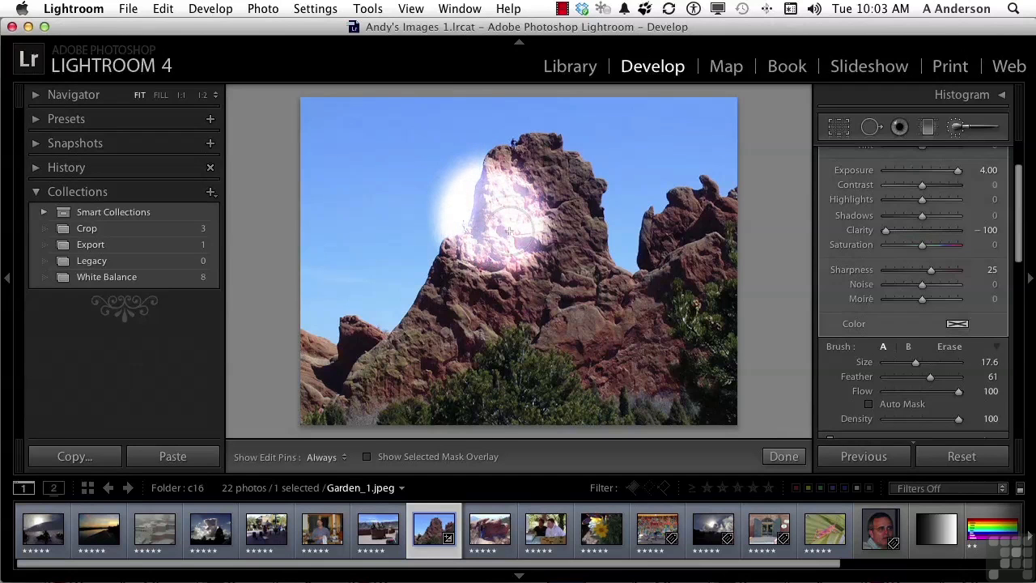
key("super+z")
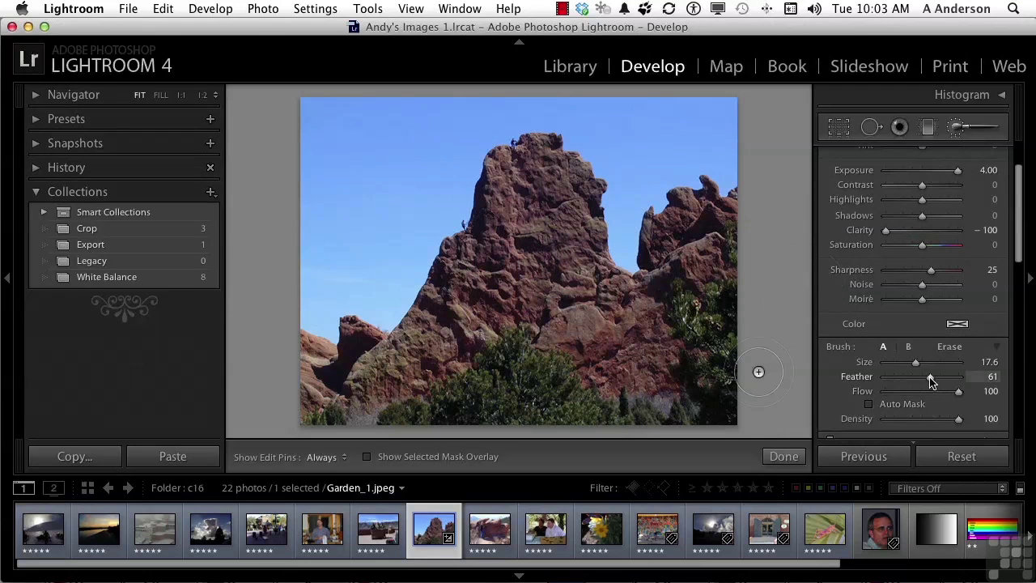
left_click_drag(931, 382, 866, 382)
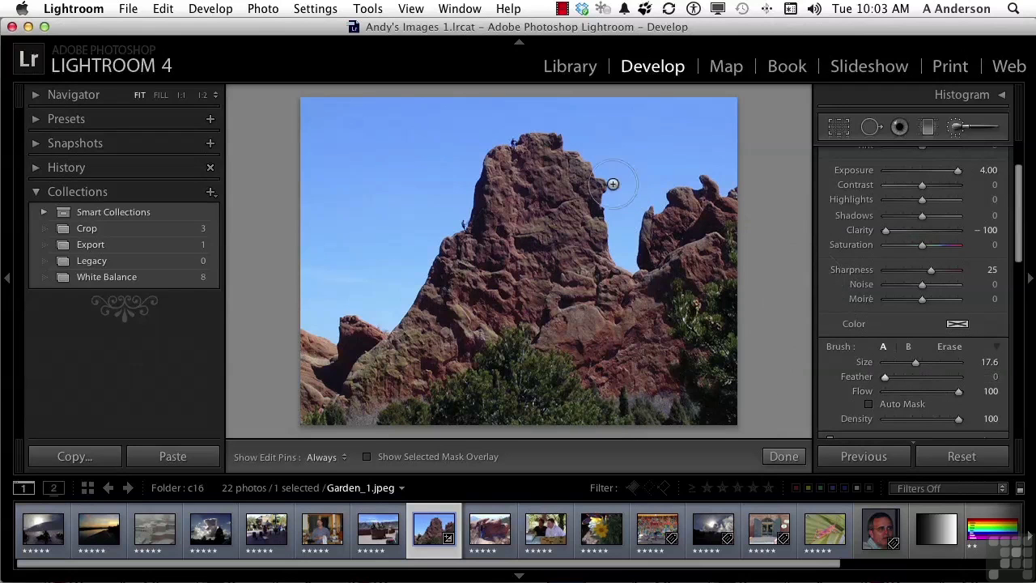
Step: Paint hard-edged test strokes on the rock and up its centre, deleting each one
key("h")
mouse_move(520, 197)
left_mouse_down()
mouse_move(506, 233)
mouse_move(544, 247)
mouse_move(552, 217)
mouse_move(523, 203)
left_mouse_up()
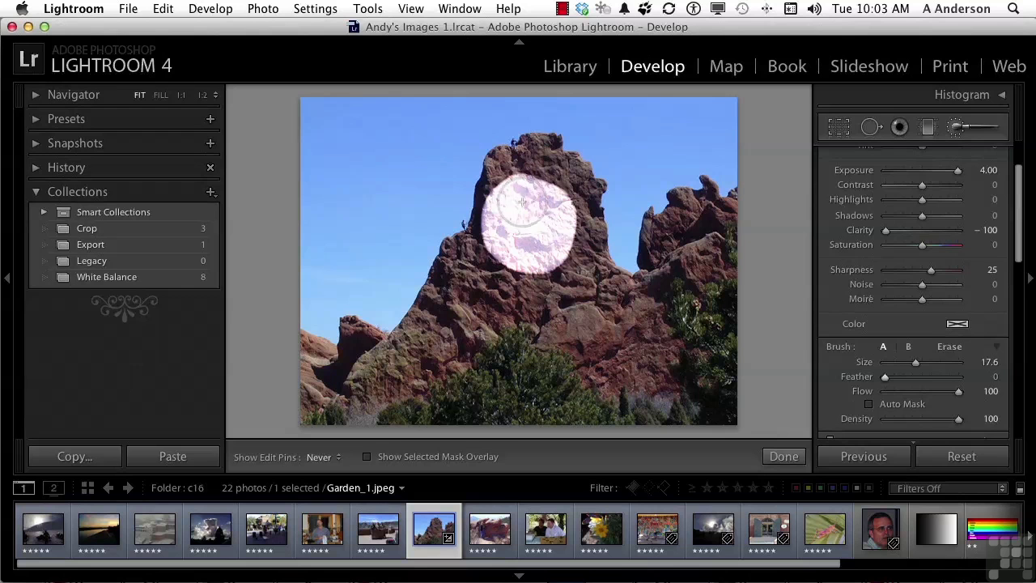
key("h")
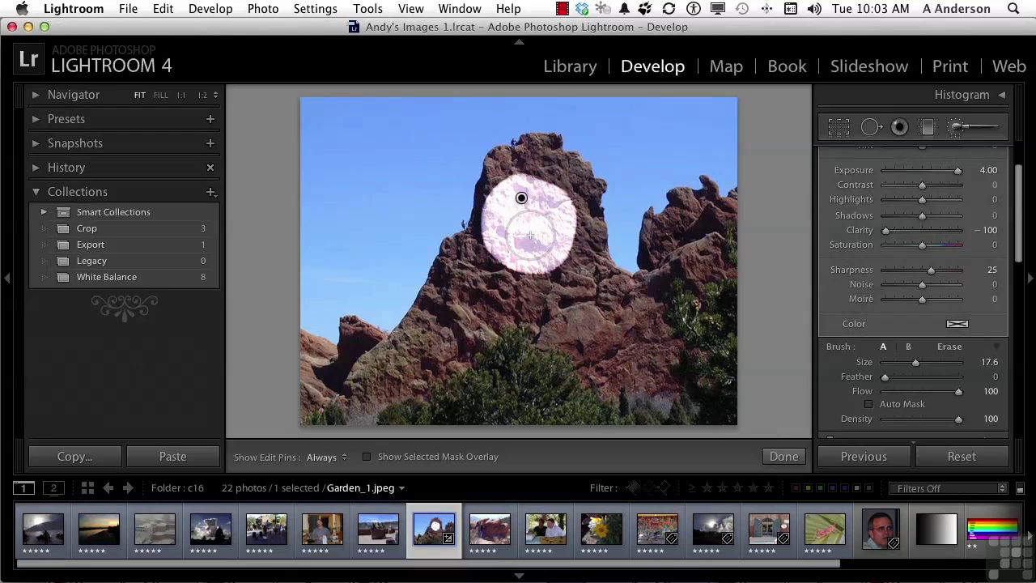
key("Delete")
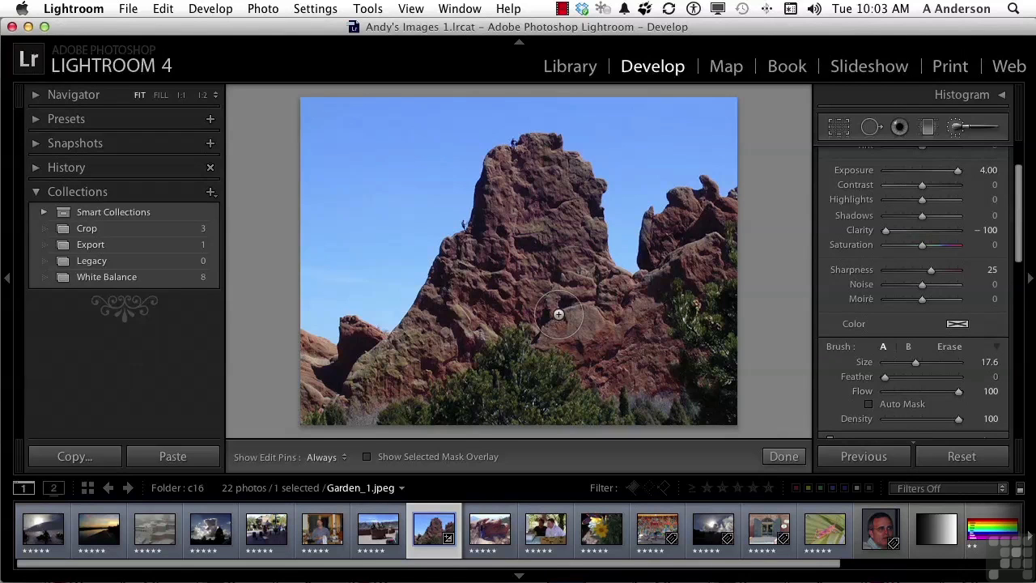
left_click_drag(559, 314, 553, 195)
key("h")
key("h")
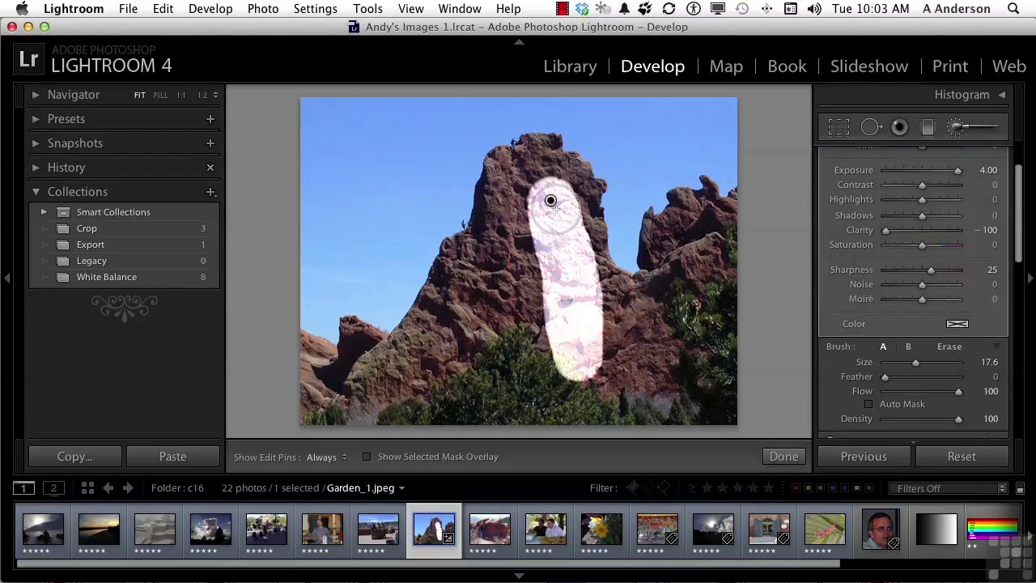
key("Delete")
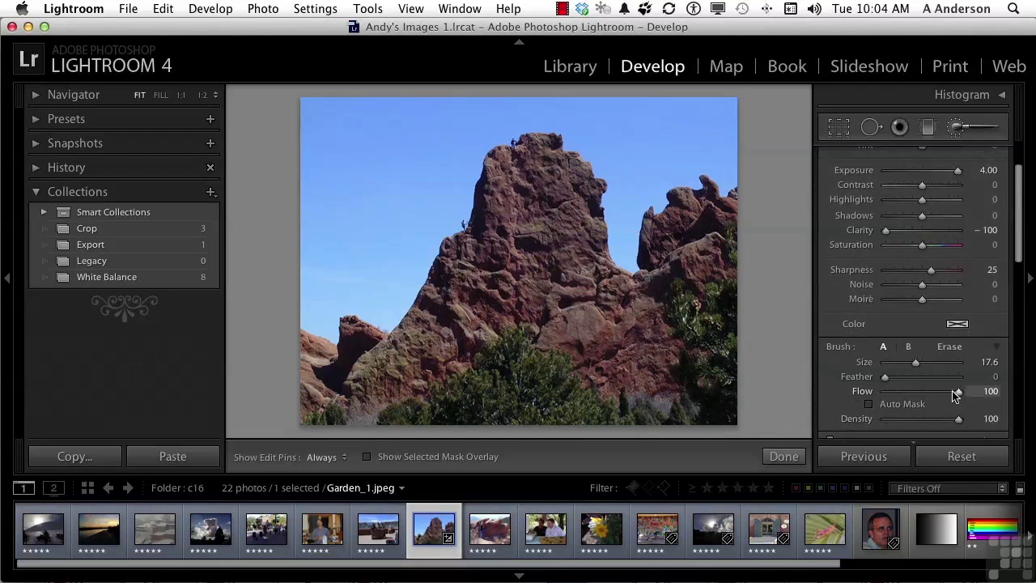
Step: Lower the brush Flow to 43, paint a test stroke on the rock, then undo it
left_click_drag(958, 392, 920, 393)
key("h")
mouse_move(548, 276)
left_mouse_down()
mouse_move(544, 169)
mouse_move(546, 308)
mouse_move(554, 186)
mouse_move(548, 278)
left_mouse_up()
key("h")
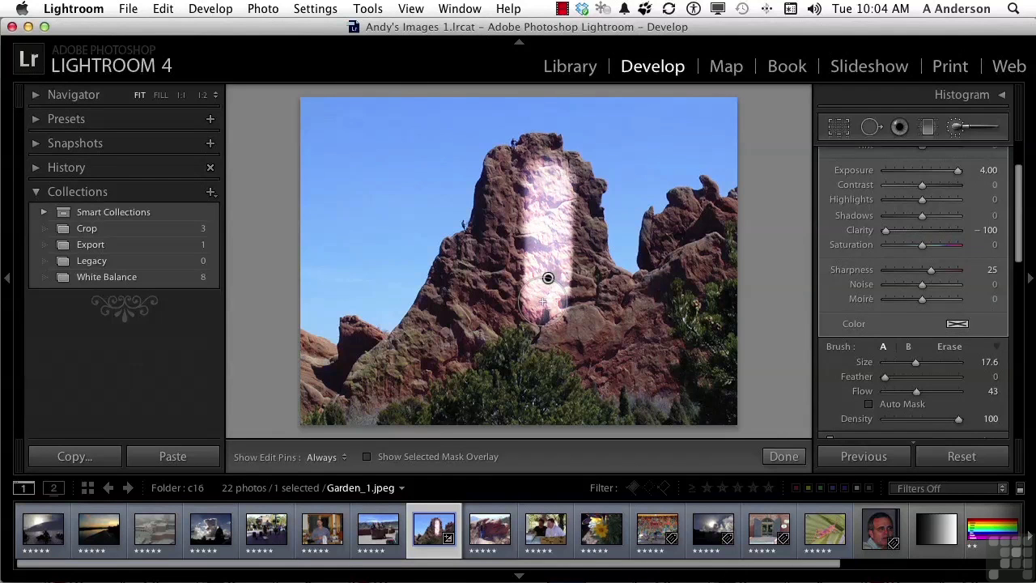
key("super+z")
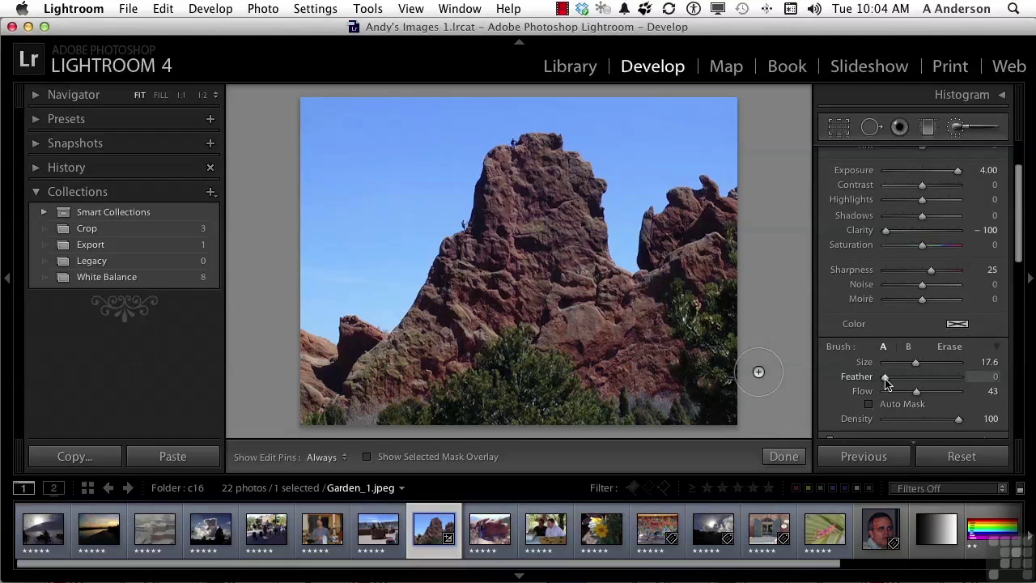
Step: Set the brush to Size 18 and Feather 55, then brighten the lower-left rocks
left_click_drag(886, 382, 900, 384)
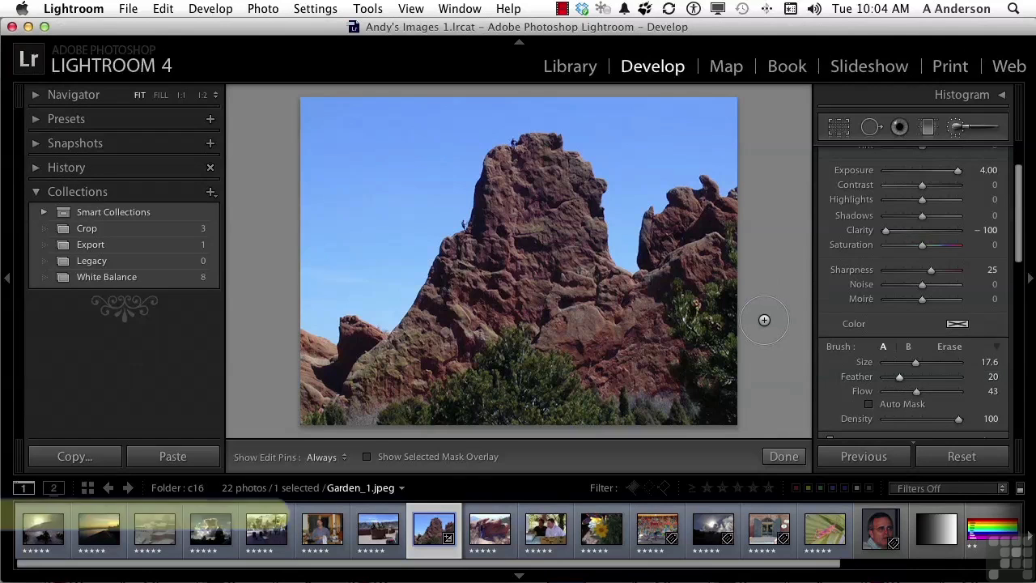
key("bracketright")
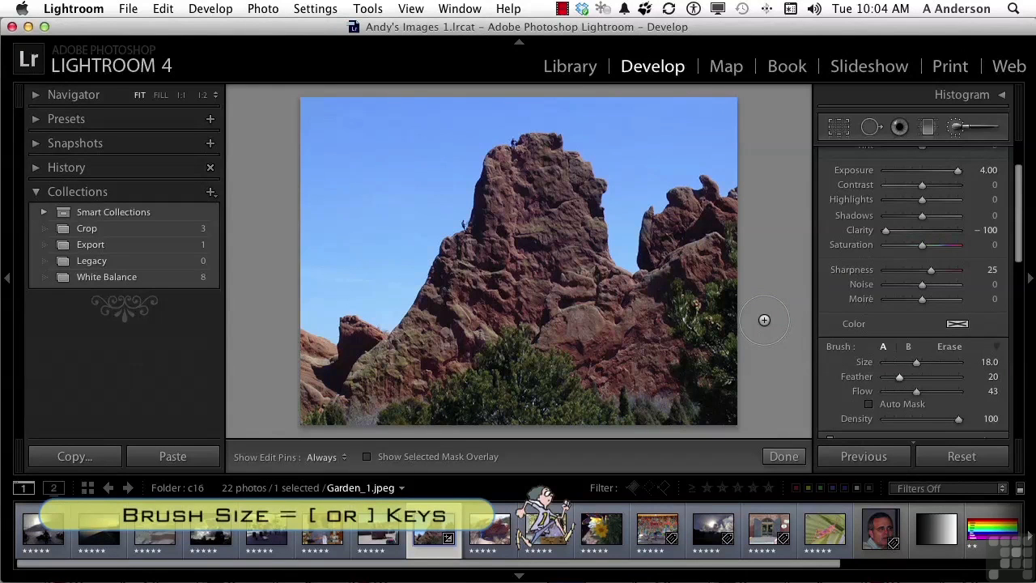
key("shift+bracketright")
key("shift+bracketright")
key("shift+bracketright")
key("shift+bracketright")
key("shift+bracketright")
key("shift+bracketright")
key("shift+bracketright")
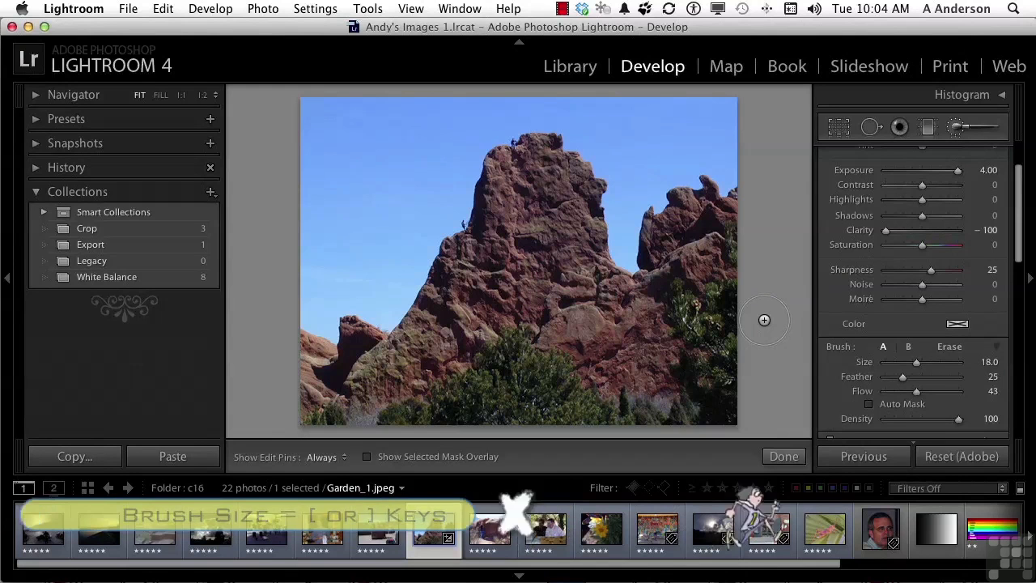
key("shift+bracketright")
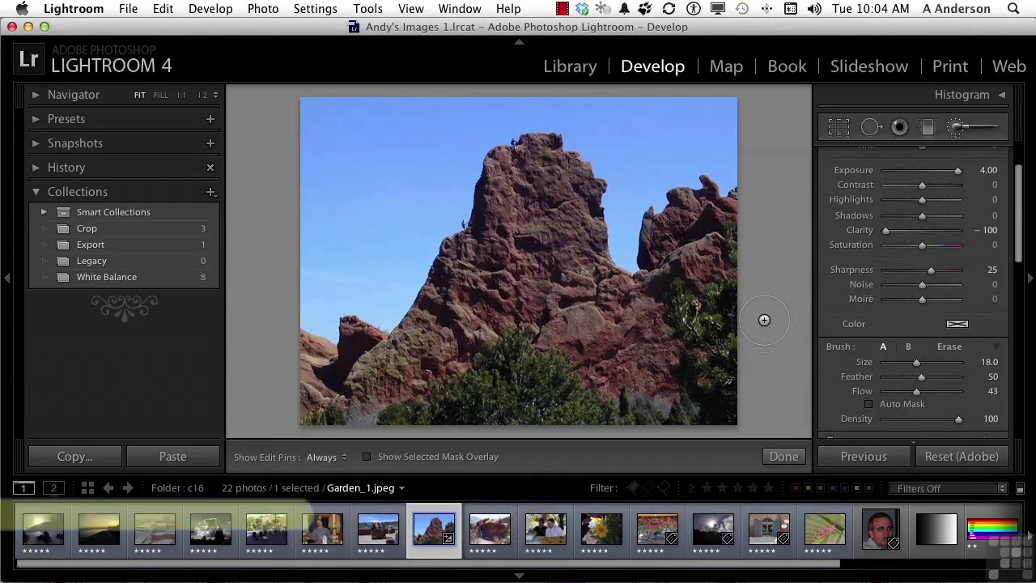
key("shift+bracketleft")
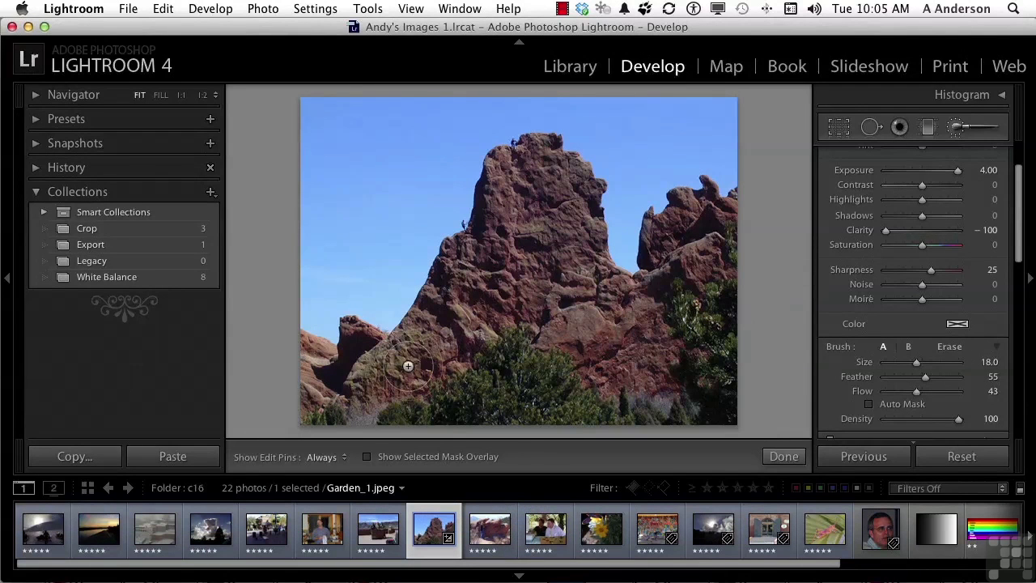
key("h")
mouse_move(398, 361)
left_mouse_down()
mouse_move(426, 331)
mouse_move(363, 400)
mouse_move(422, 347)
mouse_move(486, 217)
mouse_move(426, 345)
left_mouse_up()
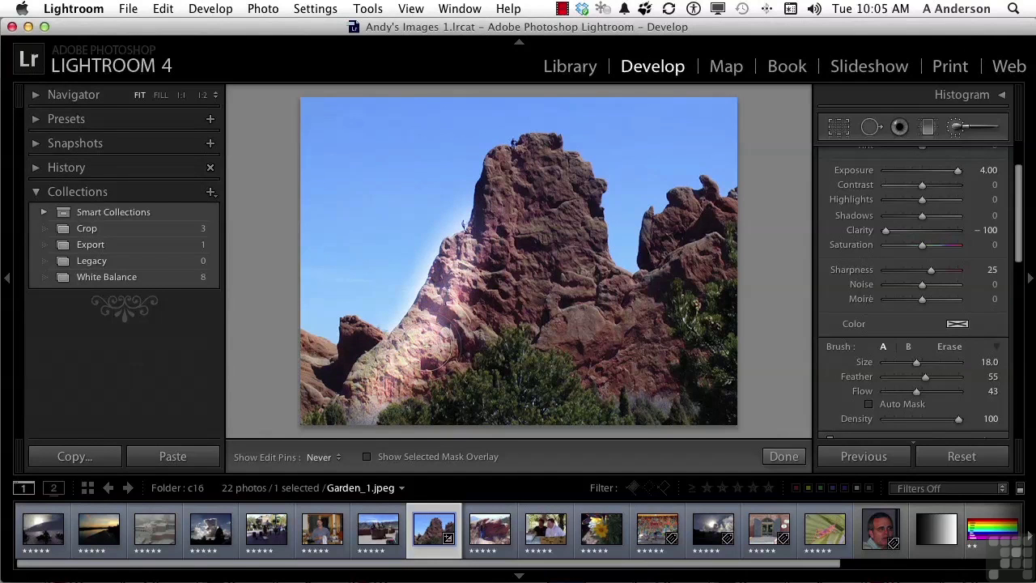
Step: Delete a stray stroke over the lower-left rocks and raise the brush Flow to 100
left_click_drag(426, 346, 437, 356)
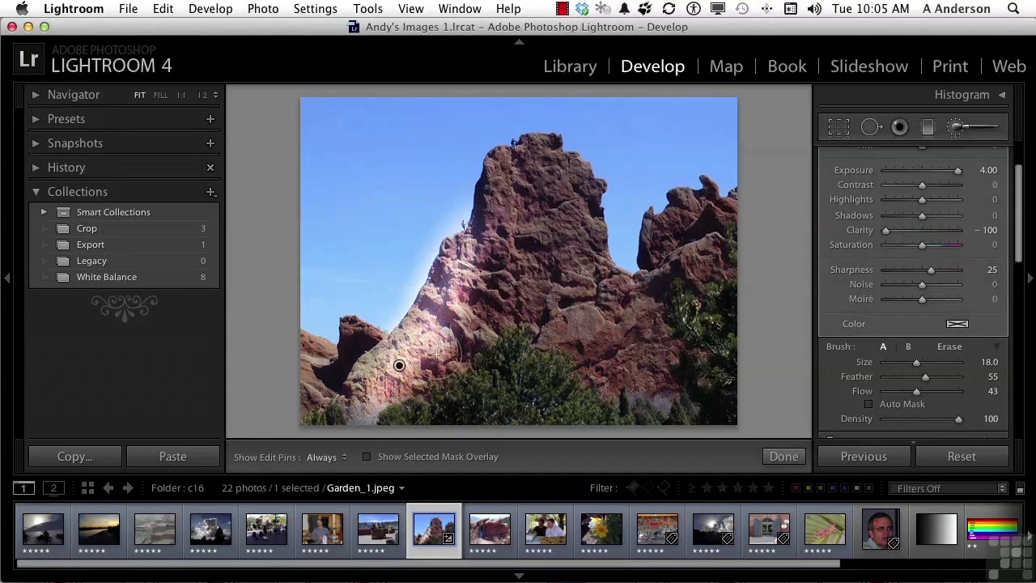
key("Delete")
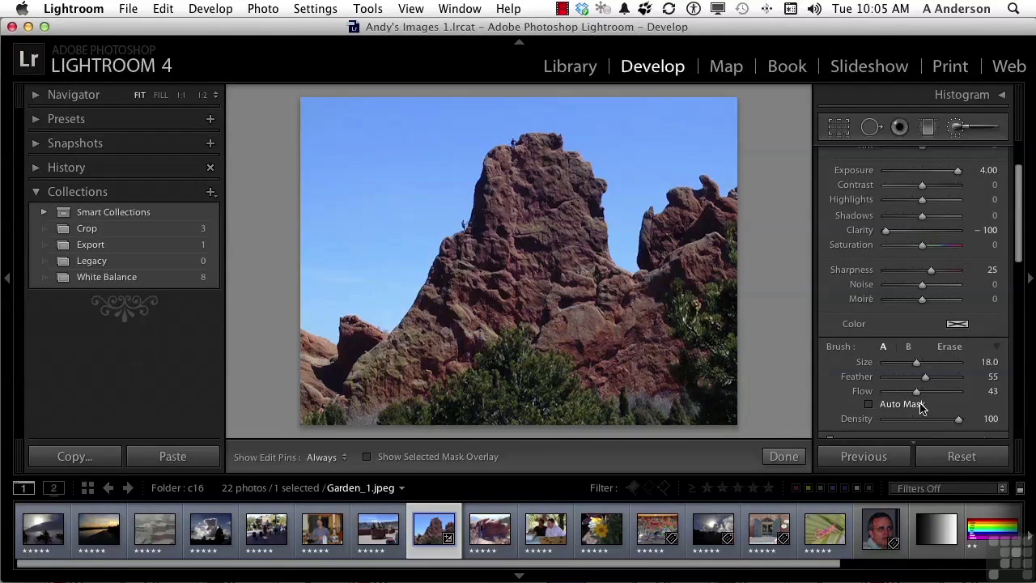
left_click_drag(916, 395, 975, 403)
Step: Enable Auto Mask, reduce the brush to size 16, and paint across the red rock faces
left_click(869, 404)
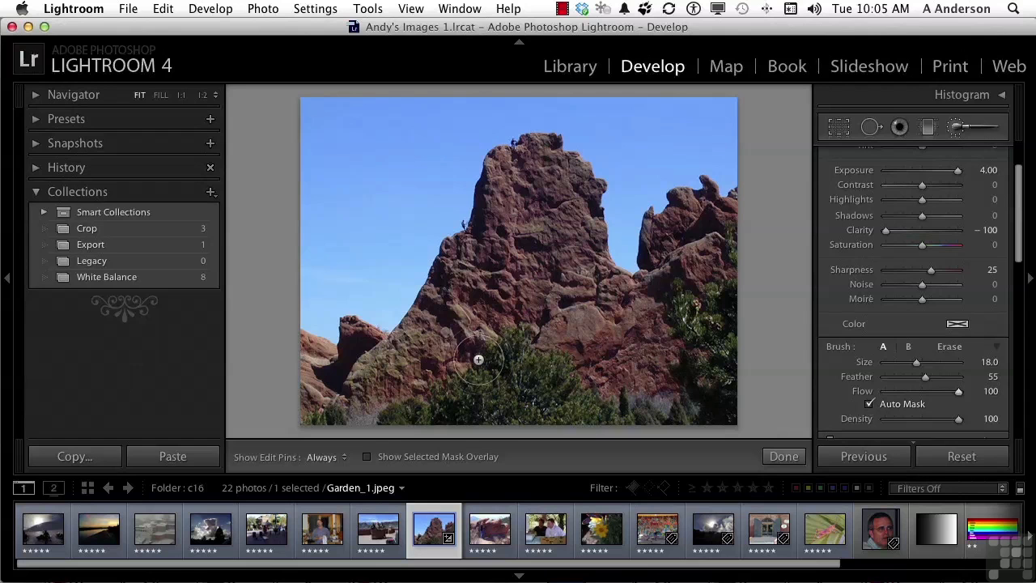
key("bracketleft")
key("bracketleft")
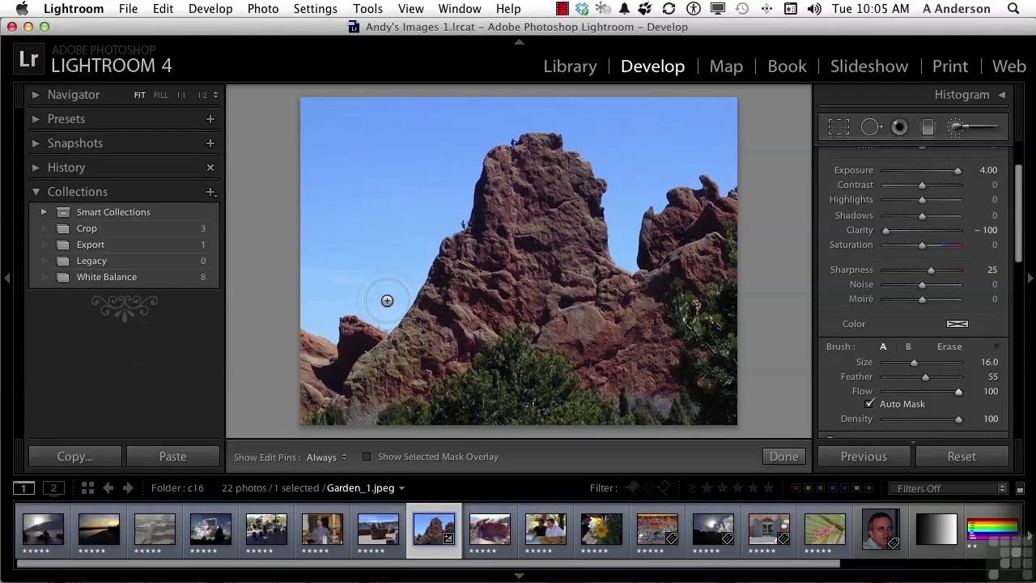
key("h")
left_click_drag(327, 350, 316, 354)
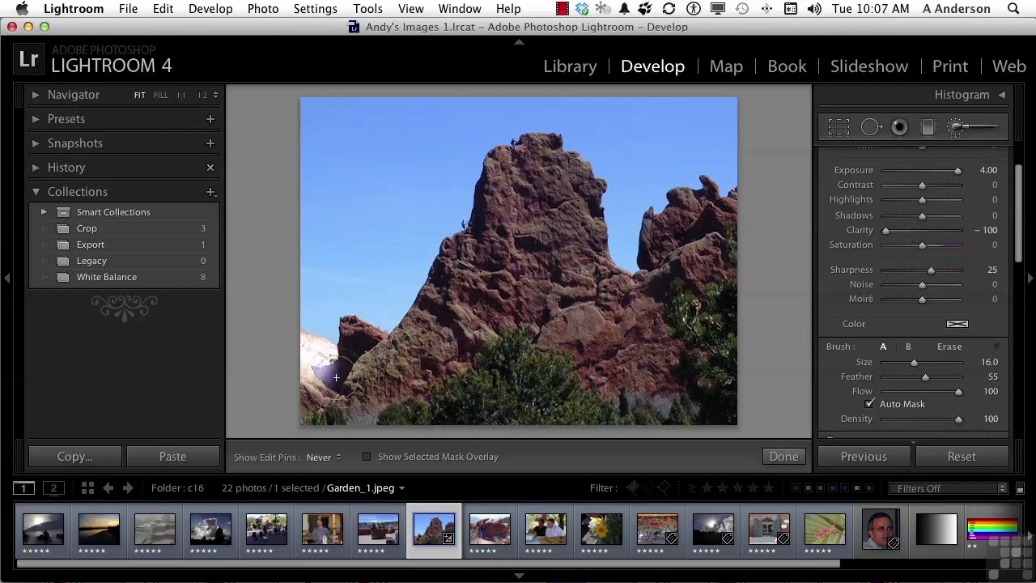
mouse_move(328, 380)
left_mouse_down()
mouse_move(353, 363)
mouse_move(353, 372)
mouse_move(358, 350)
mouse_move(349, 319)
mouse_move(362, 334)
mouse_move(417, 347)
mouse_move(461, 254)
mouse_move(492, 234)
mouse_move(479, 253)
mouse_move(500, 198)
mouse_move(488, 214)
mouse_move(482, 198)
mouse_move(536, 134)
mouse_move(554, 170)
mouse_move(558, 162)
mouse_move(575, 180)
mouse_move(589, 174)
mouse_move(581, 188)
mouse_move(603, 195)
mouse_move(585, 212)
mouse_move(586, 281)
mouse_move(620, 300)
mouse_move(622, 290)
mouse_move(657, 295)
mouse_move(663, 228)
mouse_move(687, 219)
mouse_move(684, 201)
mouse_move(694, 207)
mouse_move(680, 212)
mouse_move(709, 194)
mouse_move(706, 216)
mouse_move(696, 212)
mouse_move(725, 212)
mouse_move(731, 226)
mouse_move(722, 275)
mouse_move(706, 267)
mouse_move(720, 251)
mouse_move(694, 244)
mouse_move(686, 275)
left_mouse_up()
key("h")
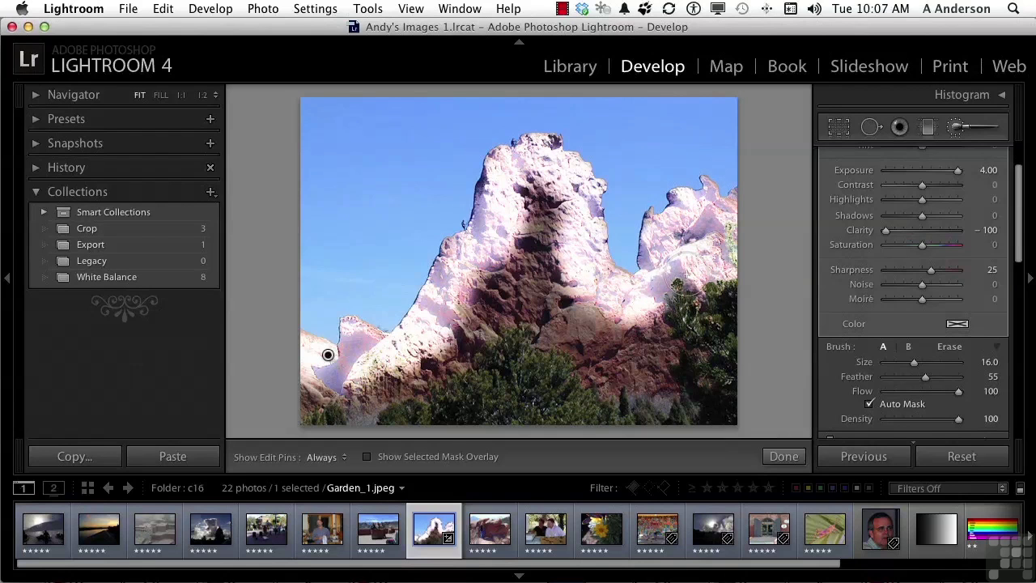
Step: With Auto Mask off, paint the central rock's dark faces, then lower the adjustment's Exposure to 1.34
left_click(867, 404)
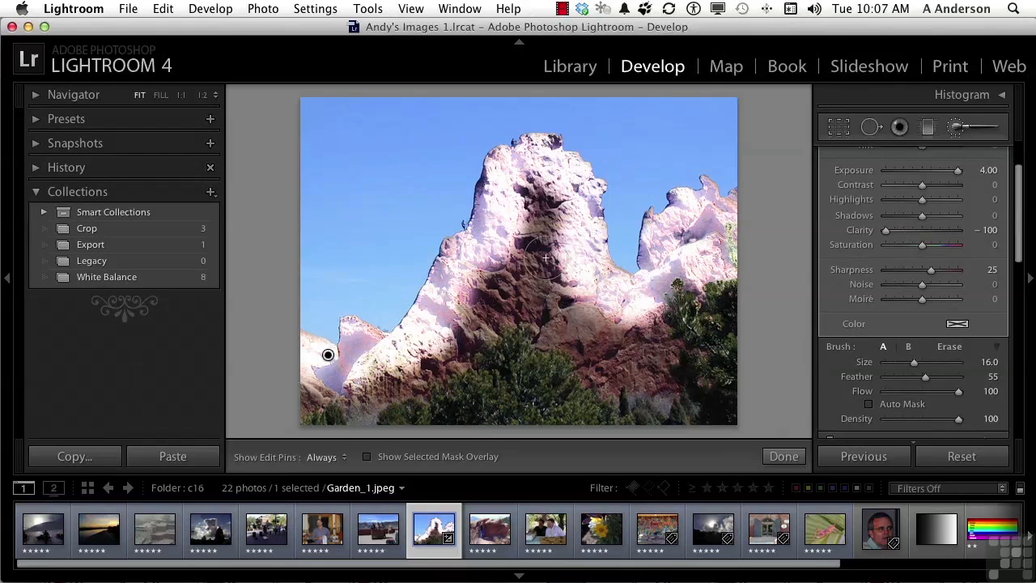
key("h")
mouse_move(567, 279)
left_mouse_down()
mouse_move(539, 188)
mouse_move(454, 348)
mouse_move(508, 280)
mouse_move(432, 381)
mouse_move(310, 412)
mouse_move(410, 438)
mouse_move(295, 421)
mouse_move(543, 437)
mouse_move(421, 405)
mouse_move(746, 433)
mouse_move(615, 391)
mouse_move(752, 415)
mouse_move(661, 391)
mouse_move(699, 356)
mouse_move(650, 386)
mouse_move(658, 322)
mouse_move(699, 310)
mouse_move(686, 287)
mouse_move(670, 298)
mouse_move(680, 288)
mouse_move(700, 378)
mouse_move(714, 357)
mouse_move(726, 286)
mouse_move(728, 377)
mouse_move(742, 281)
mouse_move(712, 406)
mouse_move(608, 356)
mouse_move(512, 378)
mouse_move(490, 369)
mouse_move(603, 354)
mouse_move(543, 335)
mouse_move(619, 363)
mouse_move(621, 328)
mouse_move(550, 324)
mouse_move(560, 285)
mouse_move(522, 325)
mouse_move(533, 362)
mouse_move(503, 333)
mouse_move(476, 390)
mouse_move(518, 375)
mouse_move(465, 407)
mouse_move(423, 415)
mouse_move(465, 423)
mouse_move(436, 421)
mouse_move(750, 404)
mouse_move(699, 389)
mouse_move(726, 288)
mouse_move(715, 411)
left_mouse_up()
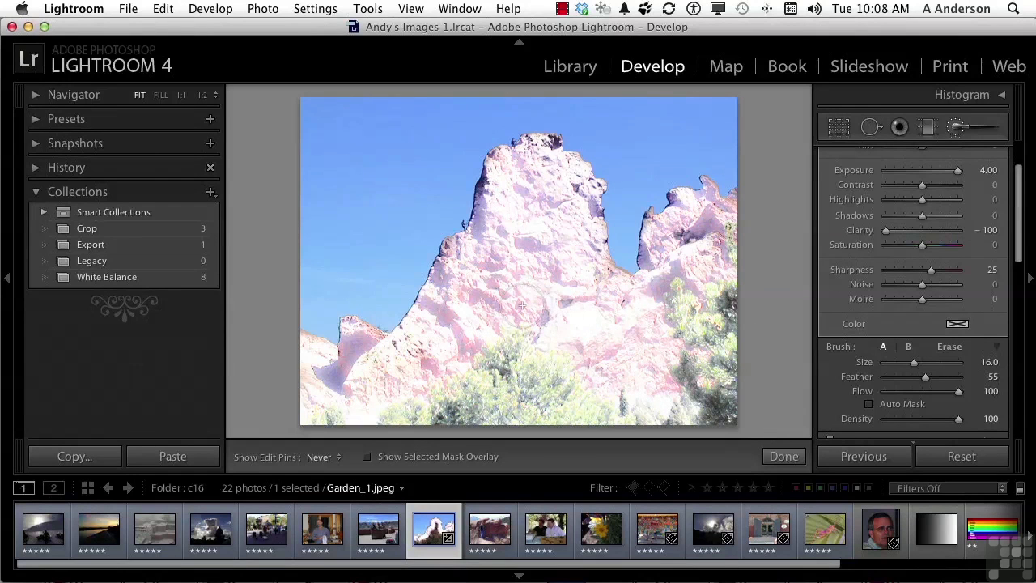
key("h")
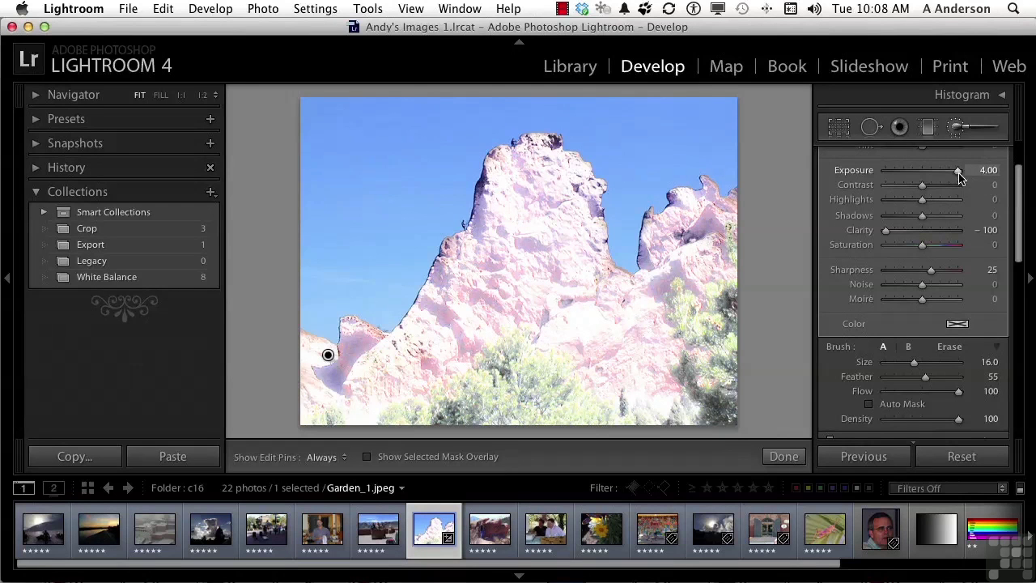
left_click_drag(959, 177, 935, 178)
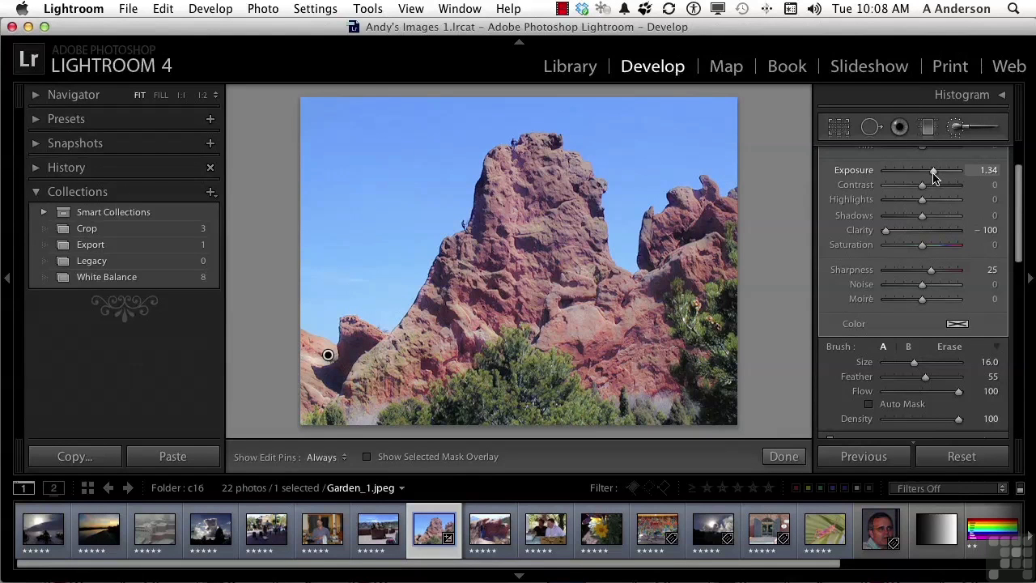
Step: Adjust the painted rocks: exposure 0.31, clarity 43, sharpness reset then raised to 77, saturation −73
left_click_drag(931, 174, 924, 175)
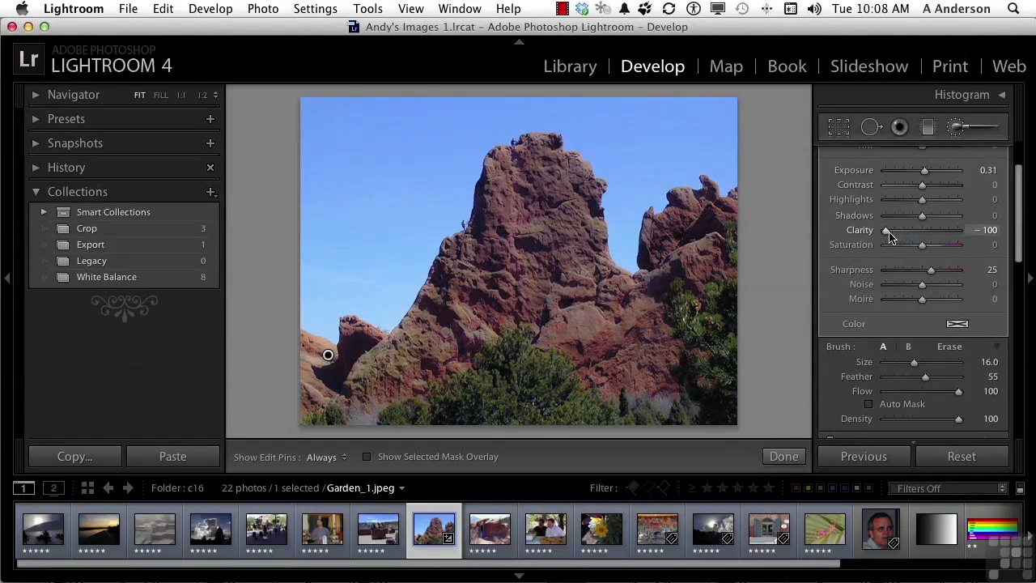
left_click_drag(888, 232, 939, 233)
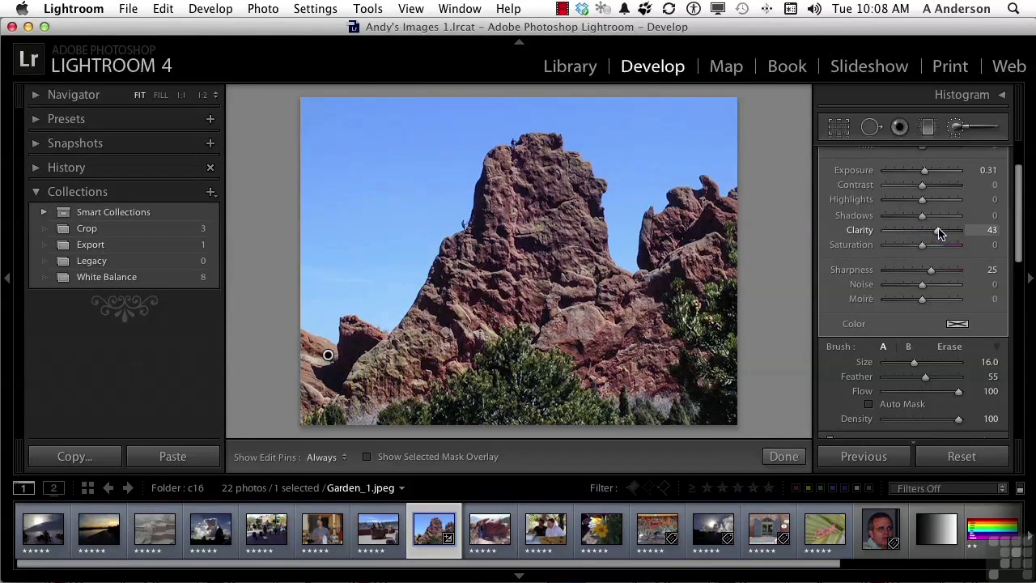
double_click(931, 275)
mouse_move(939, 276)
left_mouse_down()
mouse_move(904, 273)
mouse_move(951, 275)
left_mouse_up()
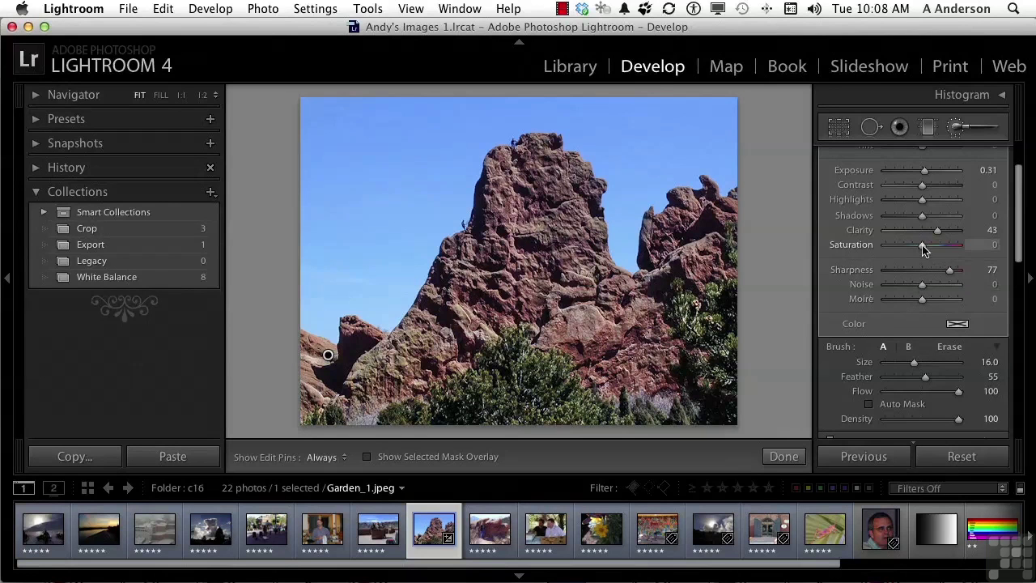
left_click_drag(922, 245, 896, 248)
Step: Try red, orange and blue tints on the rocks, then settle on a faint tan tint (H 32, S 18)
left_click(957, 324)
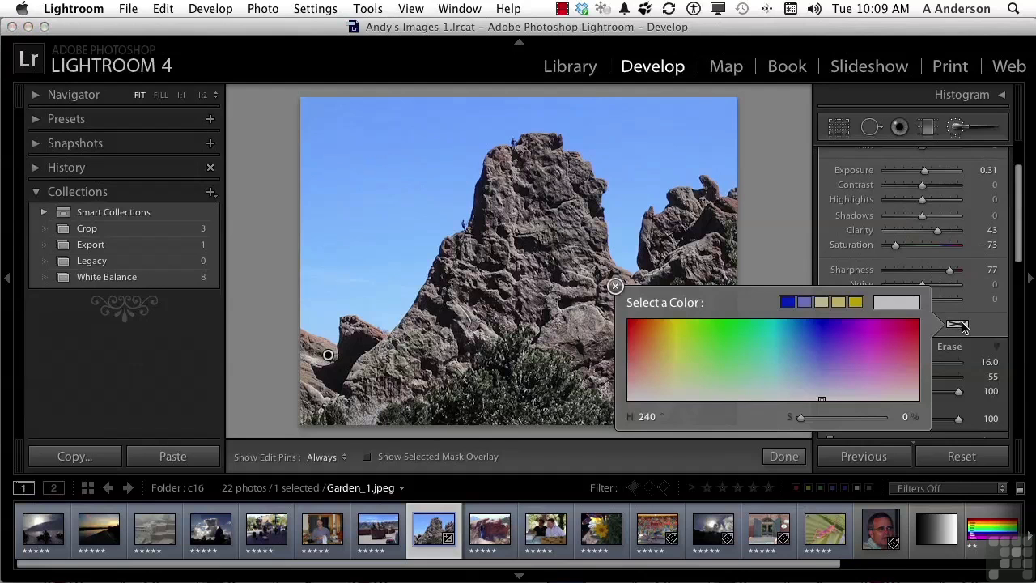
left_click(632, 323)
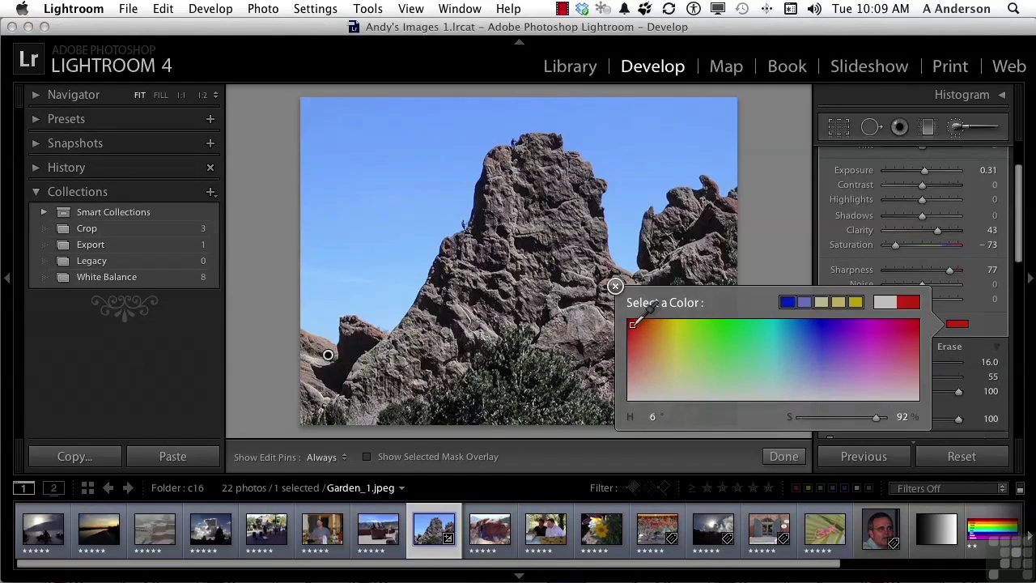
left_click(644, 337)
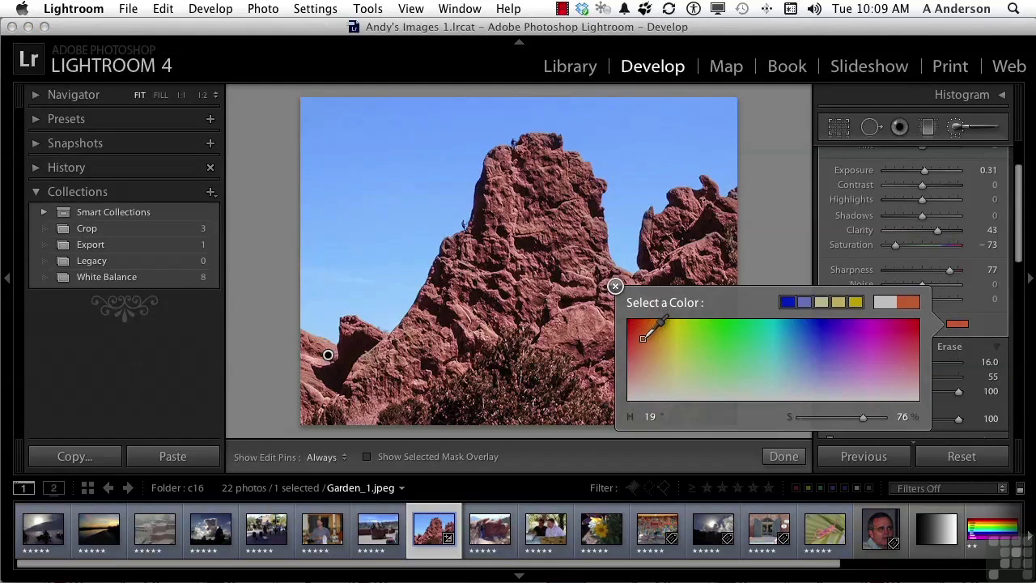
left_click(652, 333)
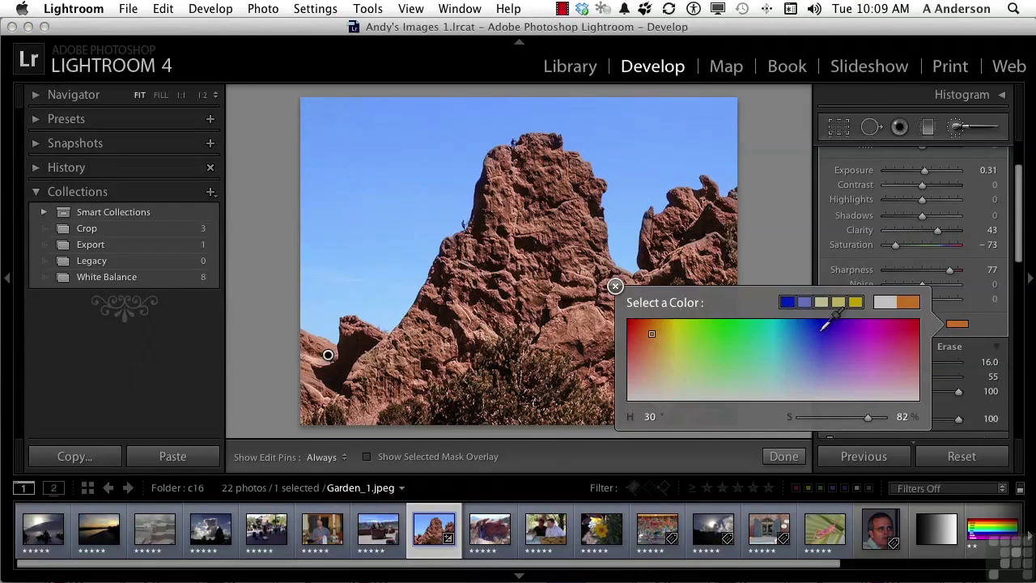
left_click(821, 328)
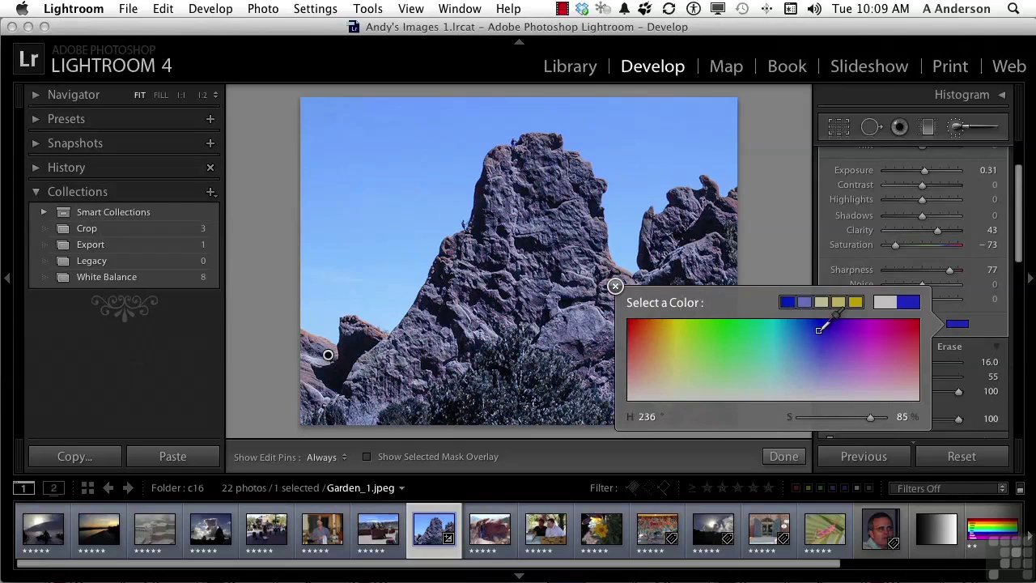
left_click_drag(870, 421, 804, 422)
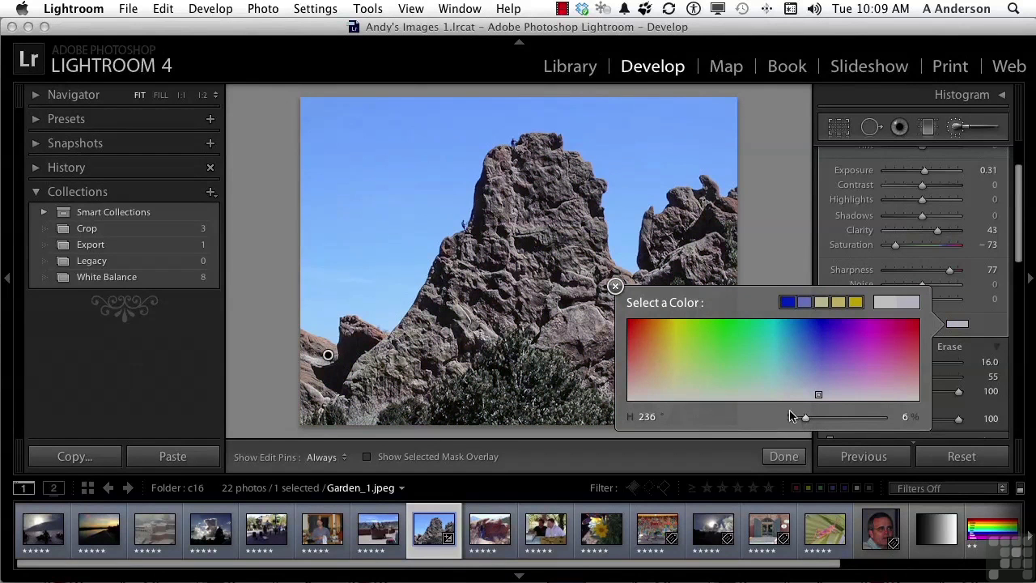
left_click(654, 362)
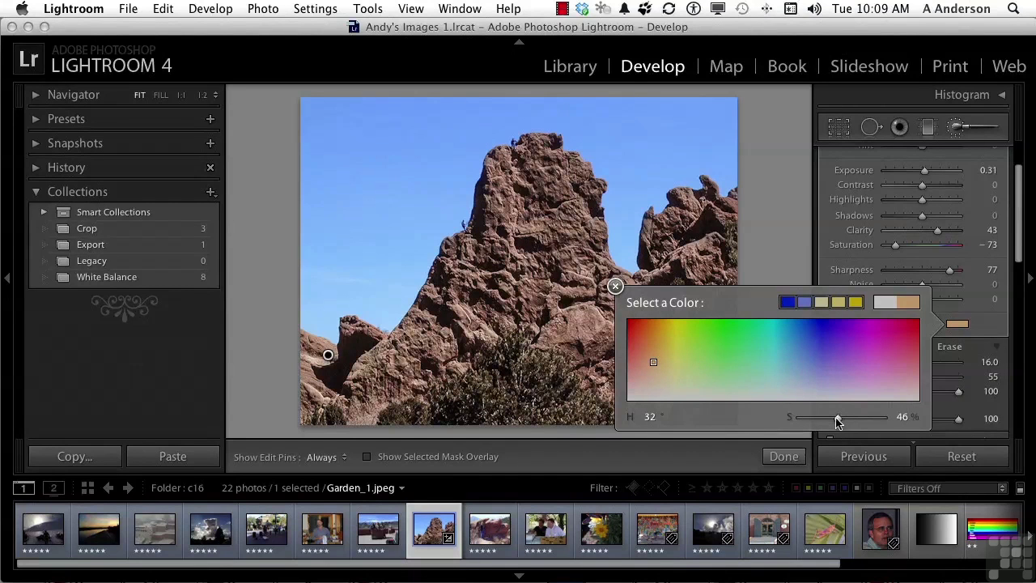
left_click_drag(838, 421, 808, 412)
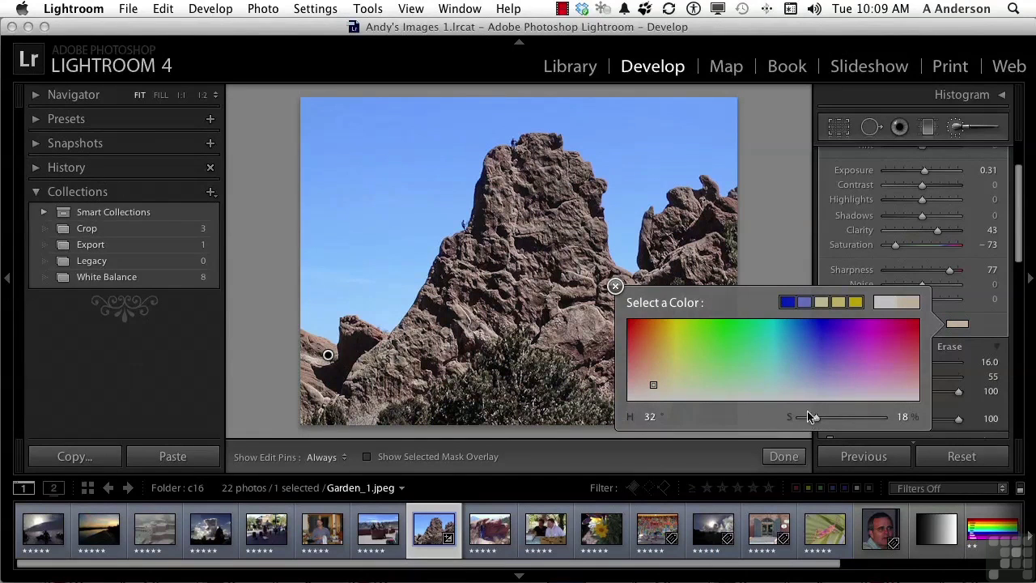
left_click(615, 286)
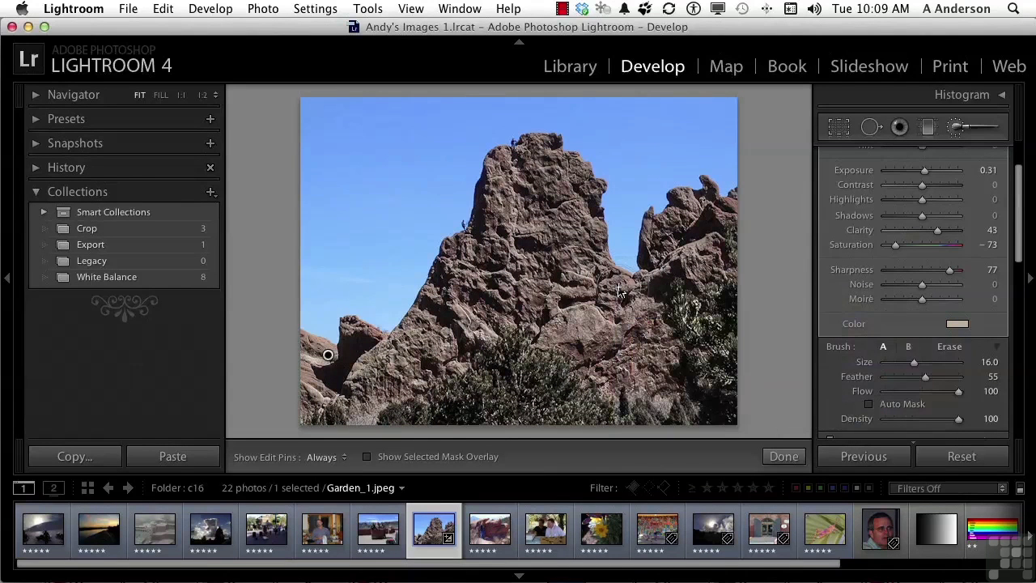
key("backslash")
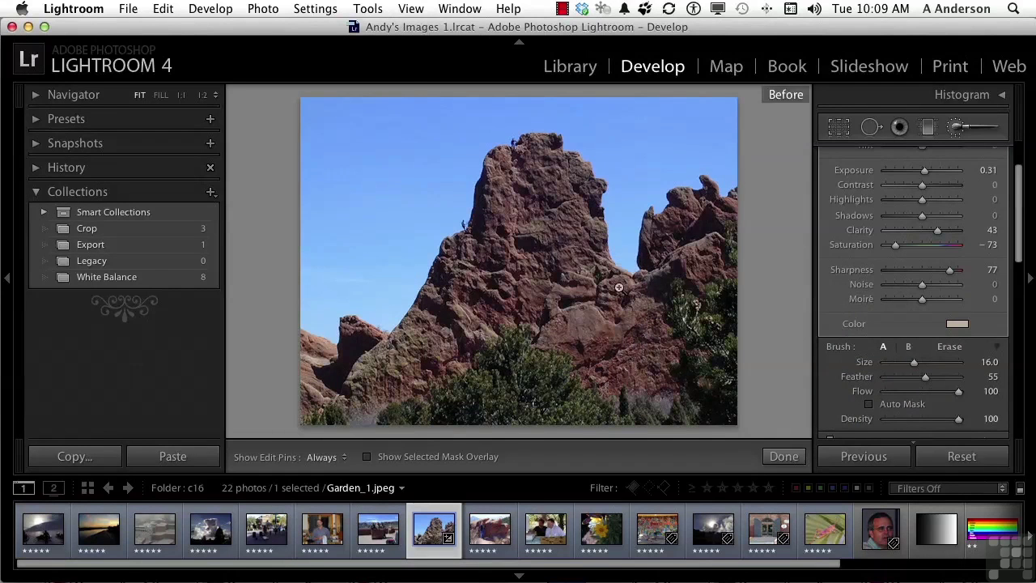
key("backslash")
key("backslash")
key("backslash")
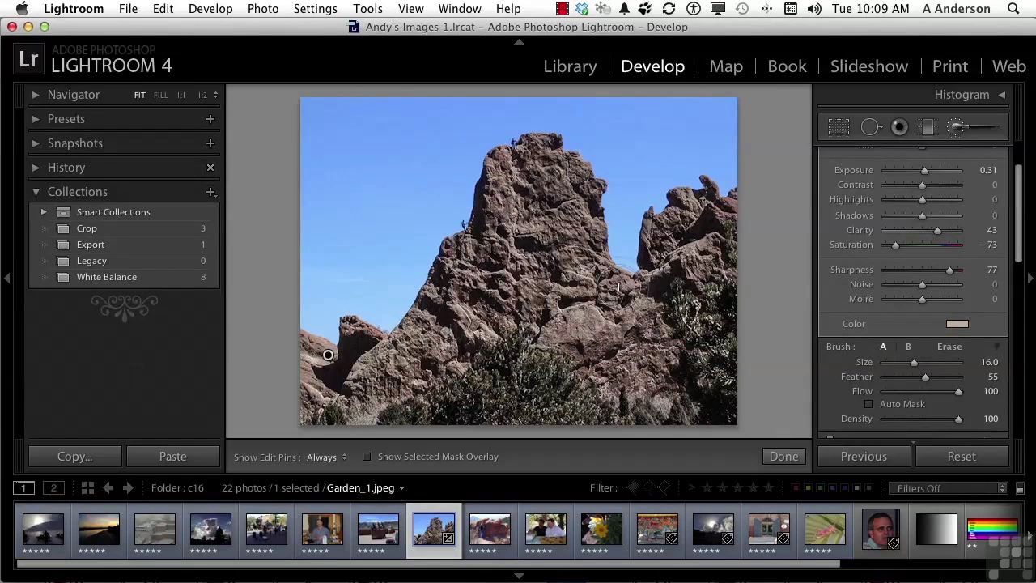
key("backslash")
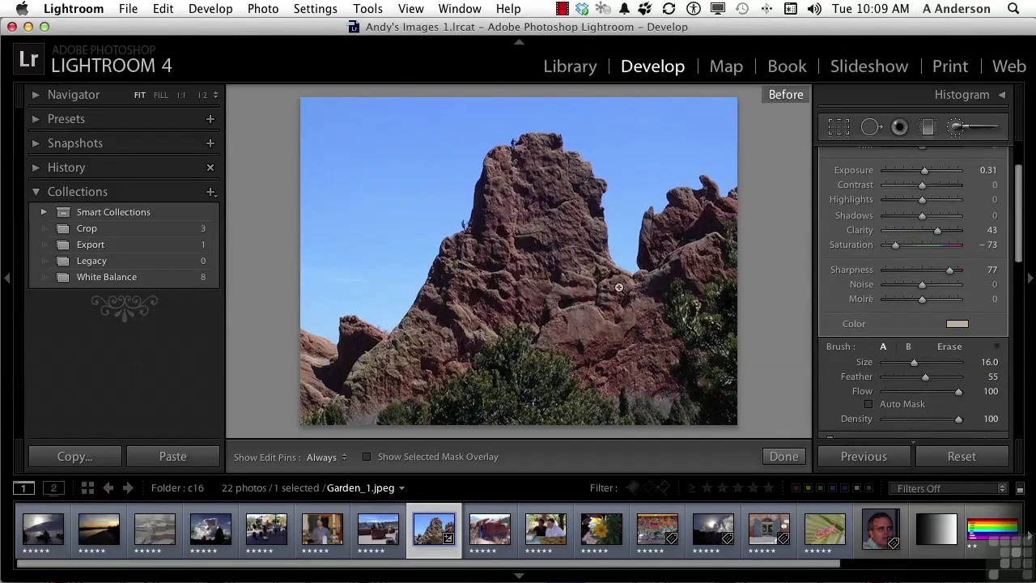
key("backslash")
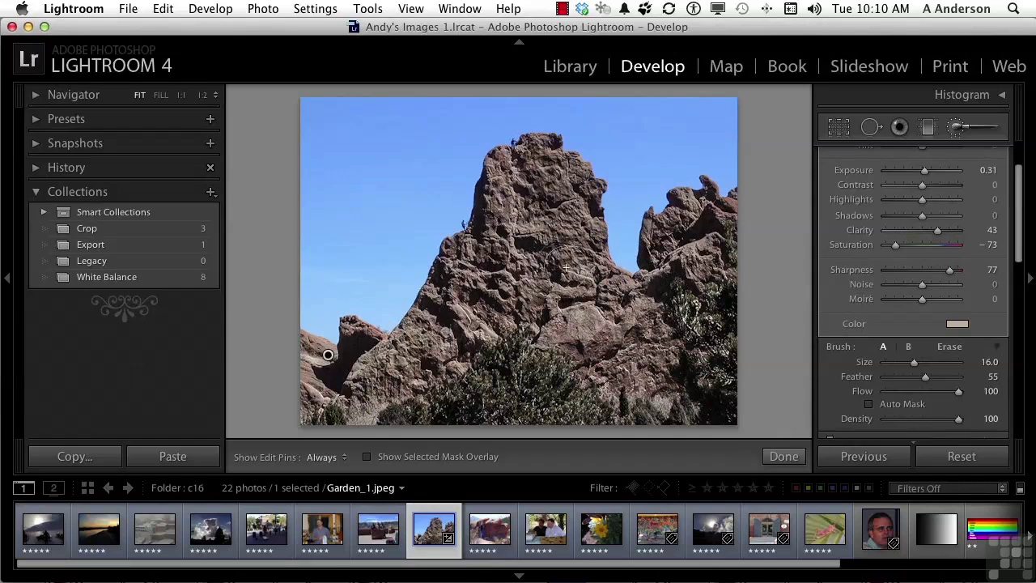
Step: Switch the brush to Erase, raise exposure to 4.00 to reveal the mask, and erase the summit crag
left_click(948, 348)
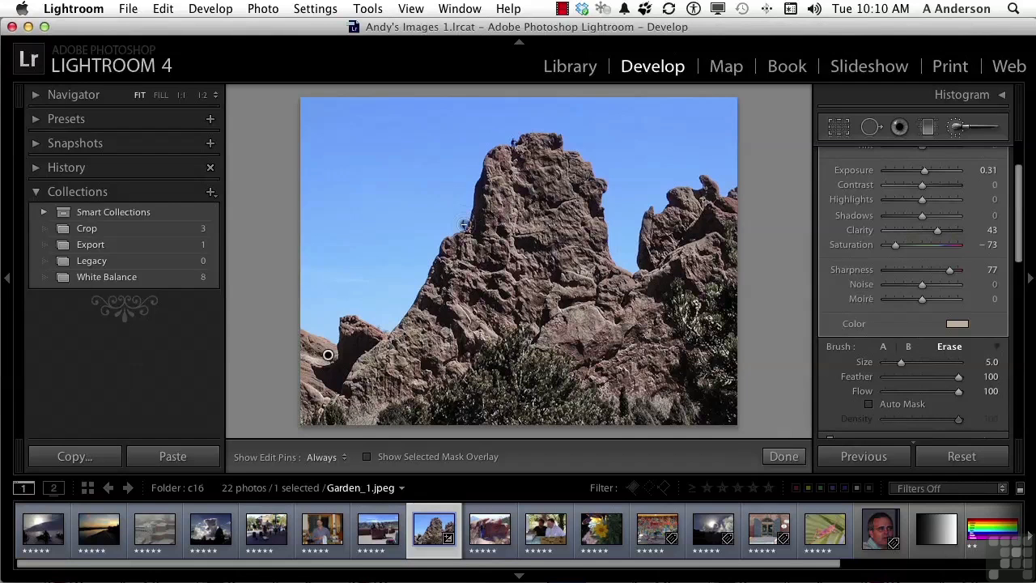
left_click_drag(925, 171, 965, 173)
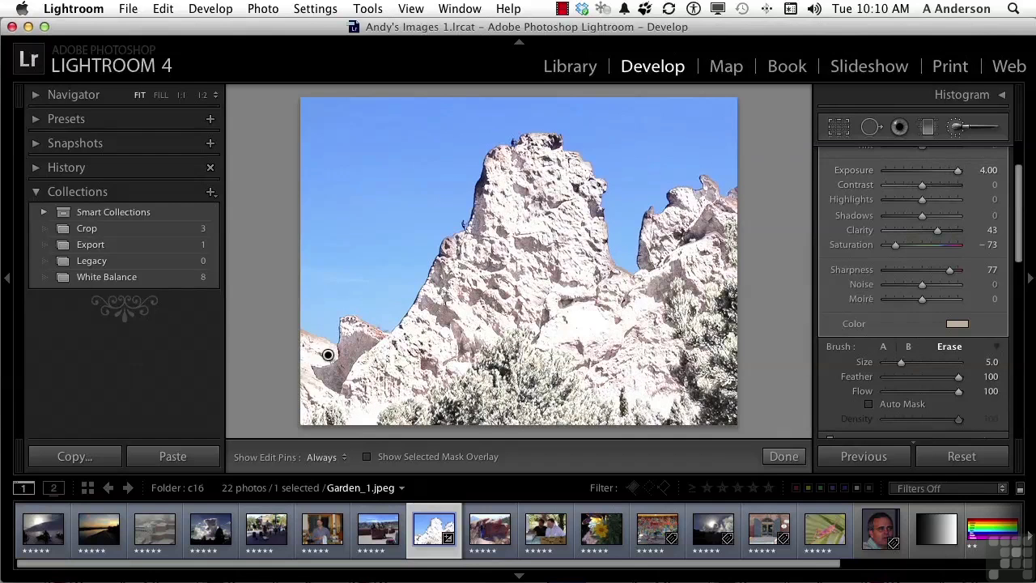
mouse_move(493, 202)
left_mouse_down()
mouse_move(485, 170)
mouse_move(566, 138)
mouse_move(502, 151)
mouse_move(603, 159)
mouse_move(486, 159)
mouse_move(615, 178)
mouse_move(499, 167)
mouse_move(529, 175)
mouse_move(479, 185)
mouse_move(583, 197)
mouse_move(538, 183)
mouse_move(606, 188)
mouse_move(588, 182)
mouse_move(623, 195)
mouse_move(460, 180)
mouse_move(602, 207)
mouse_move(612, 212)
mouse_move(482, 204)
mouse_move(616, 228)
mouse_move(491, 206)
mouse_move(607, 245)
left_mouse_up()
key("h")
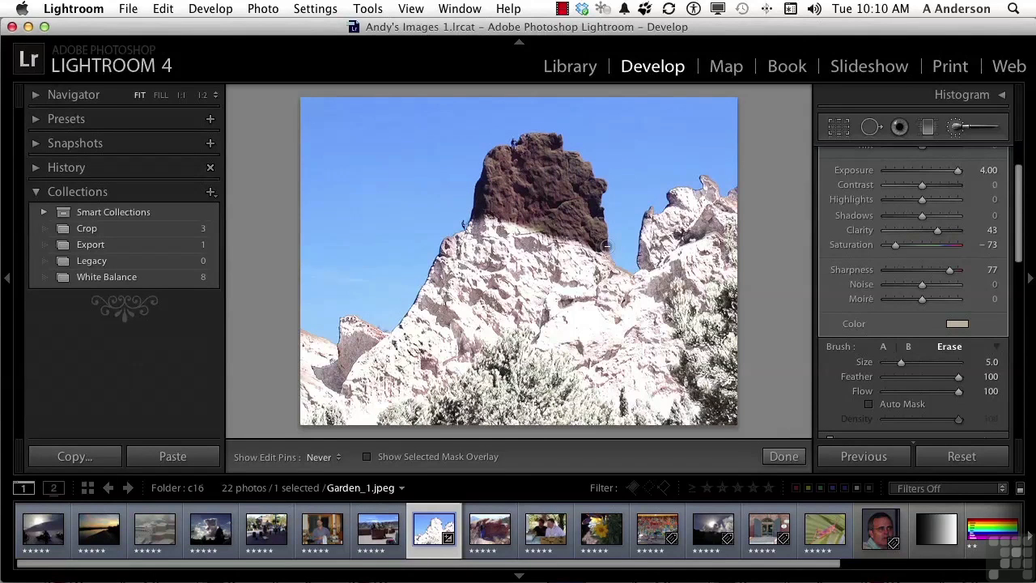